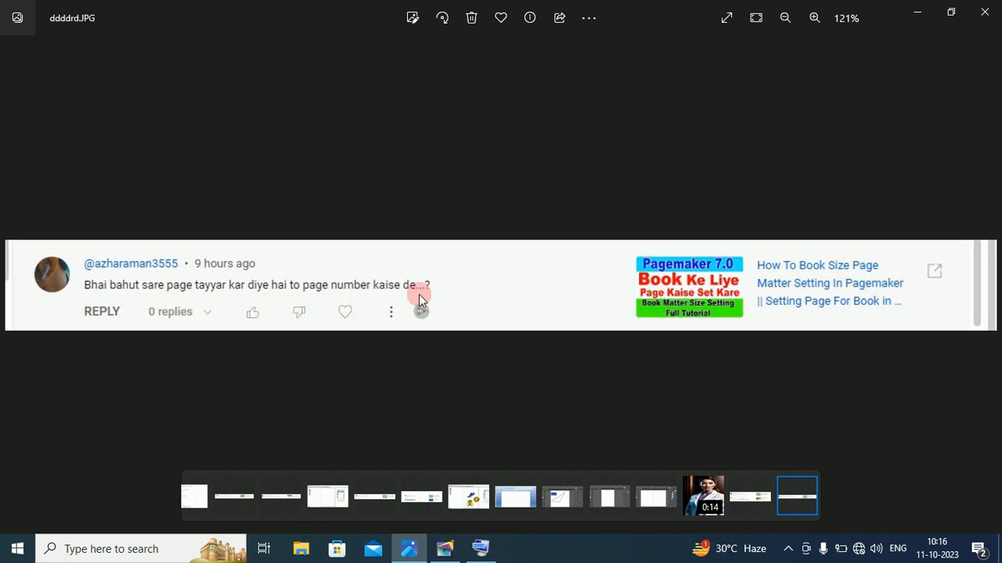
# Step: Switch to PageMaker, check the page numbers on pages 14–15, 18–19, 2–3 and 1 of the finished sample, and minimize it
pyautogui.click(446, 551)
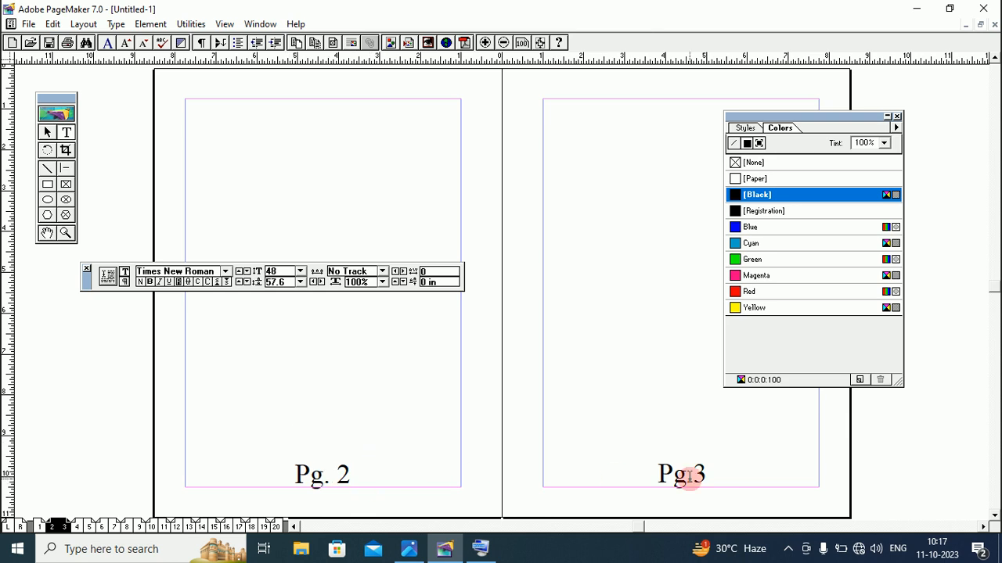
pyautogui.click(208, 528)
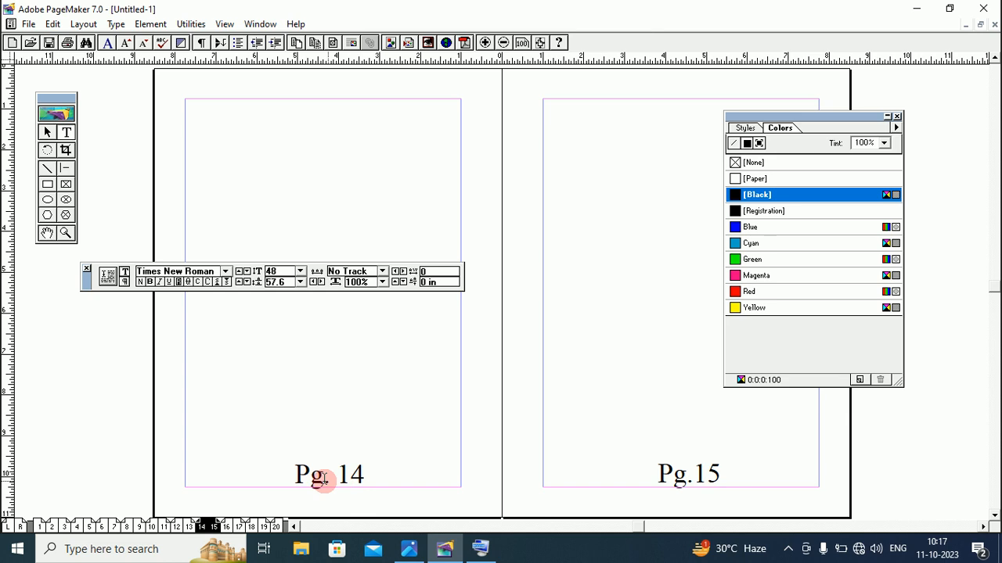
pyautogui.click(258, 524)
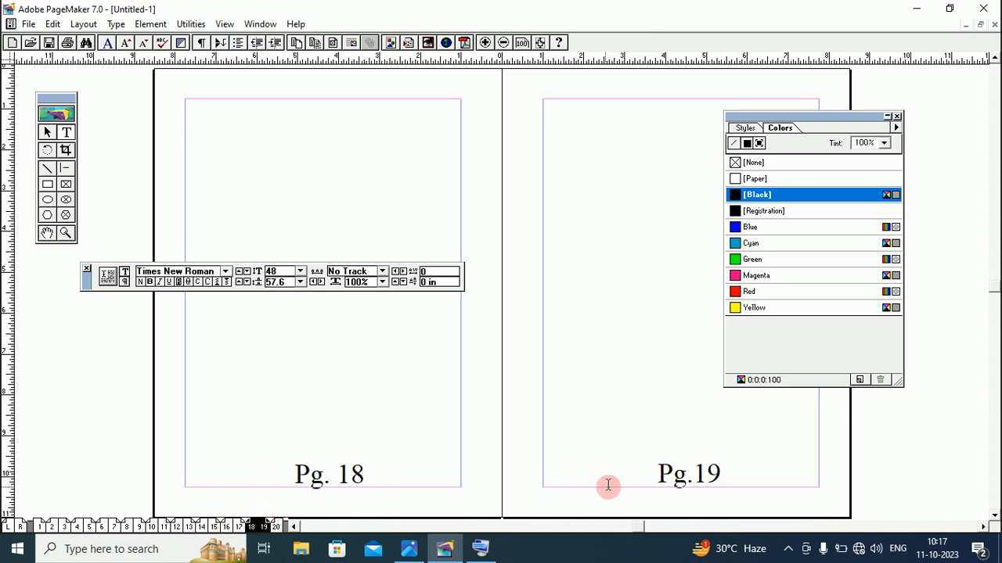
pyautogui.click(50, 527)
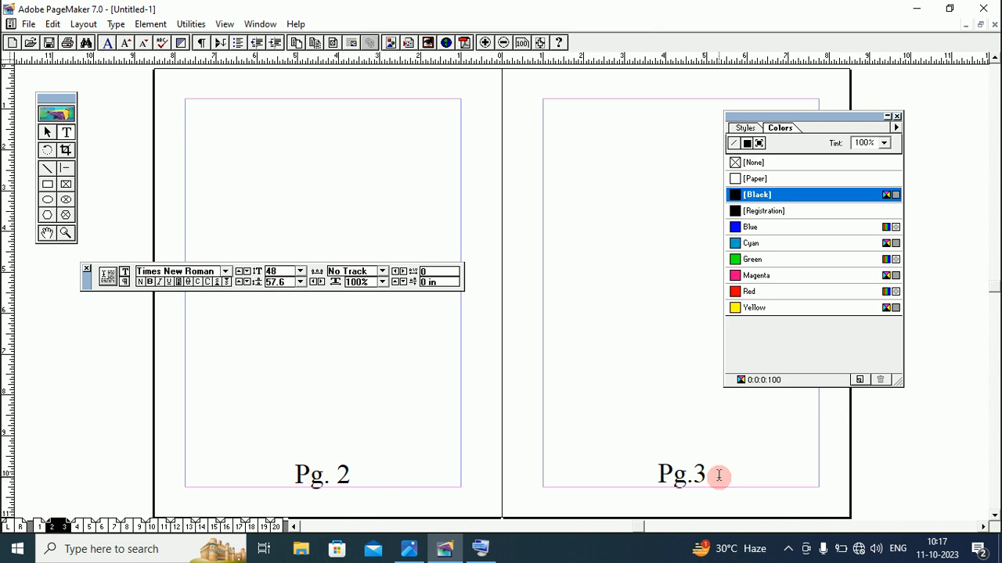
pyautogui.click(39, 527)
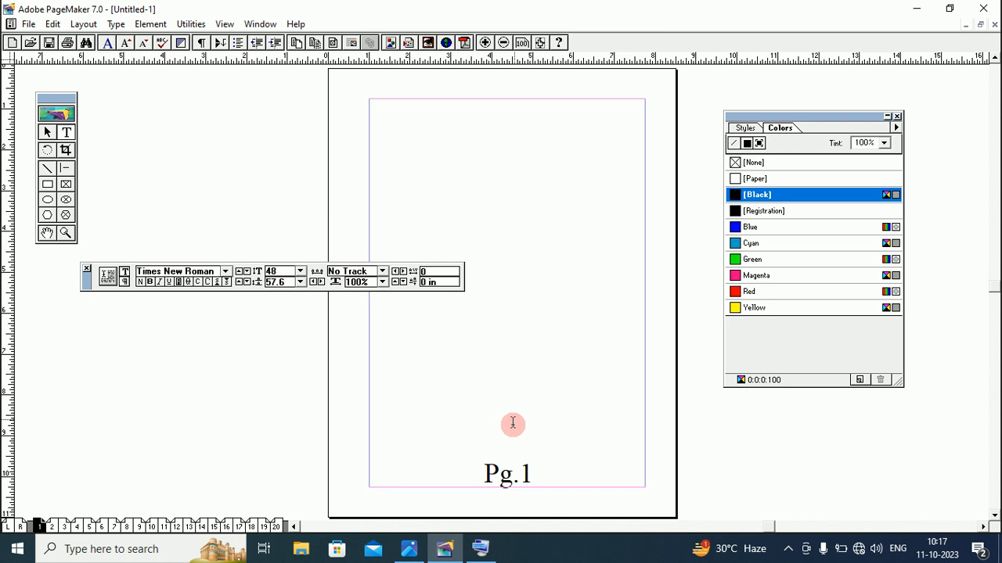
pyautogui.click(966, 25)
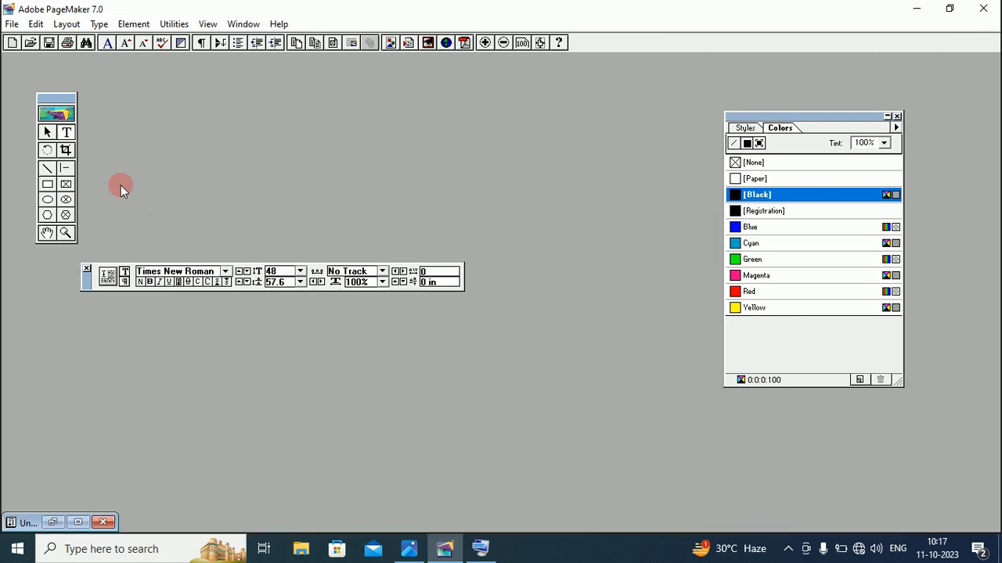
# Step: Create a new Letter-size, double-sided publication with 30 pages and maximize its window
pyautogui.click(11, 25)
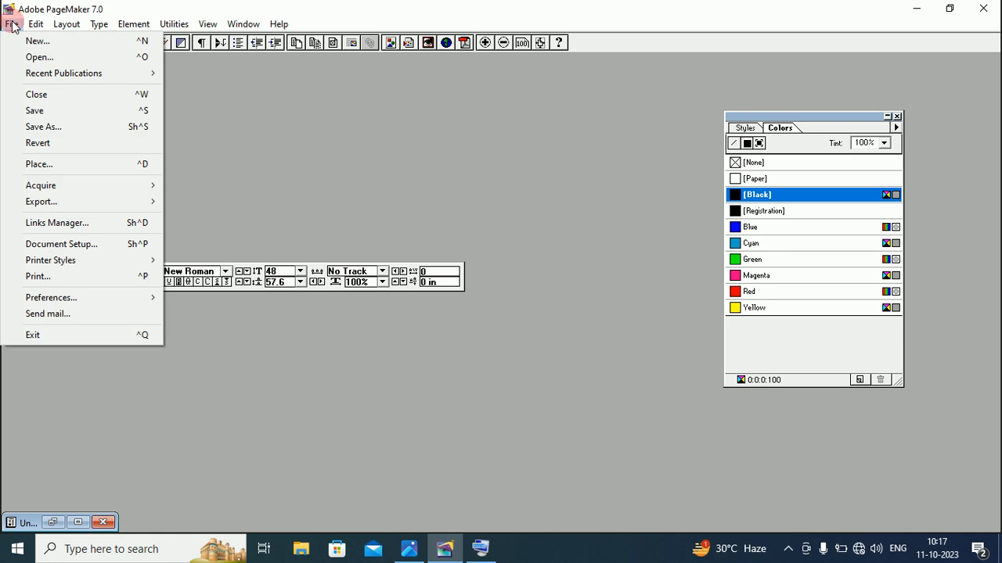
pyautogui.click(35, 43)
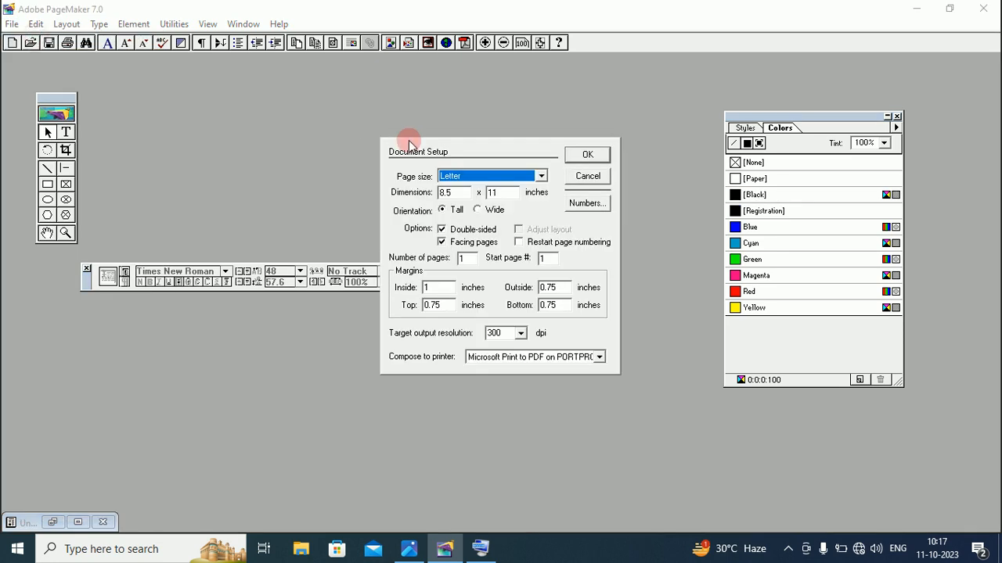
pyautogui.click(460, 260)
pyautogui.click(474, 260)
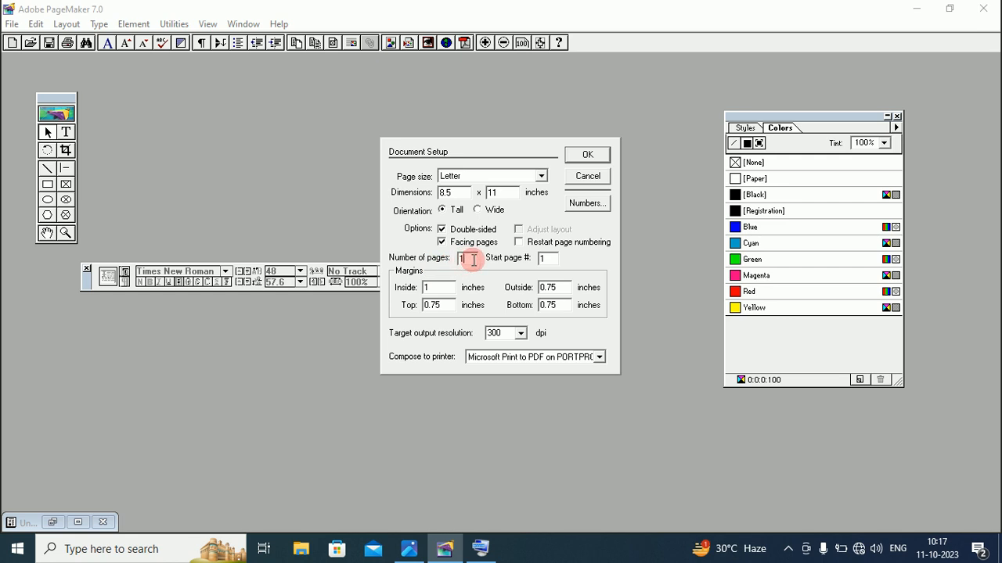
pyautogui.doubleClick(461, 260)
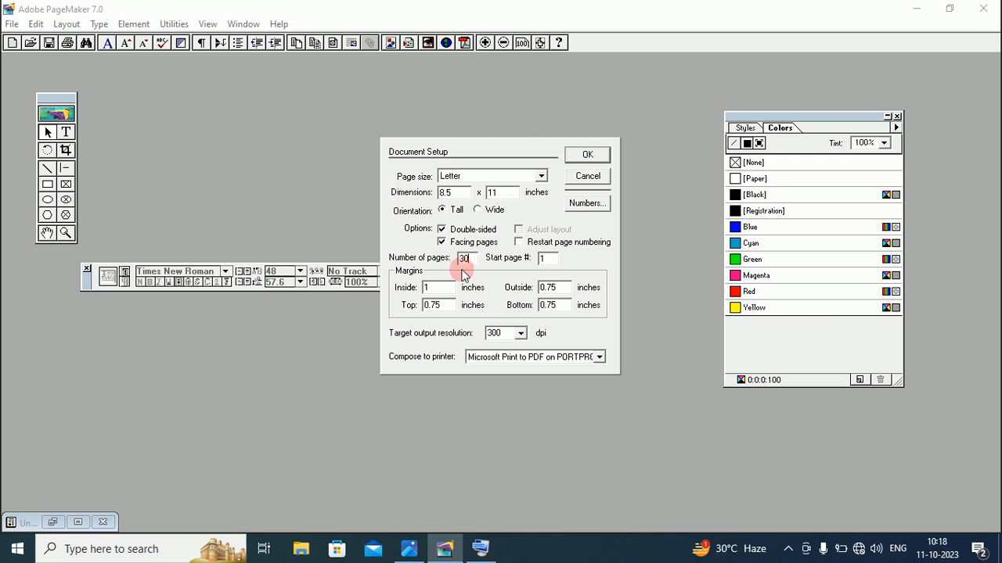
pyautogui.click(587, 155)
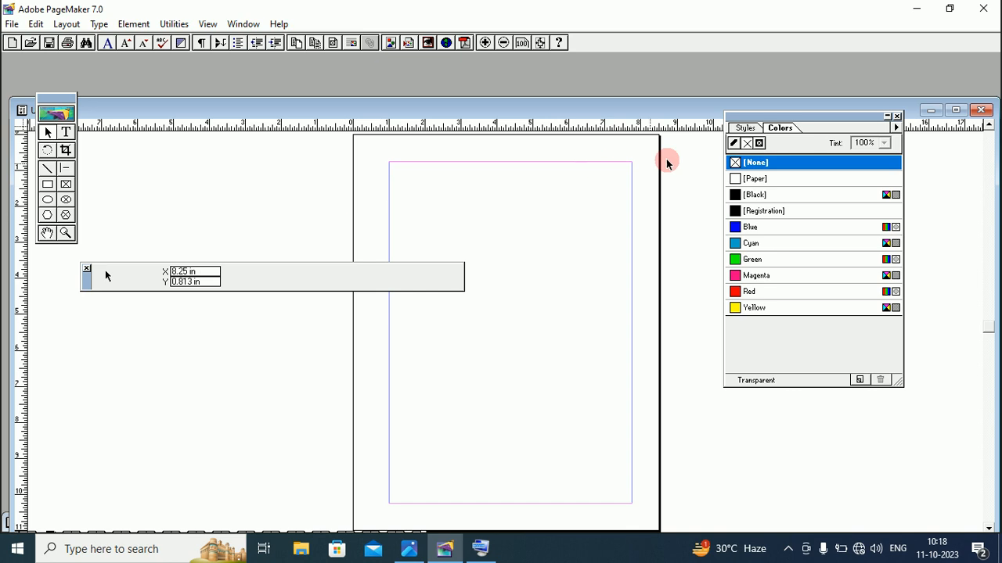
pyautogui.click(955, 109)
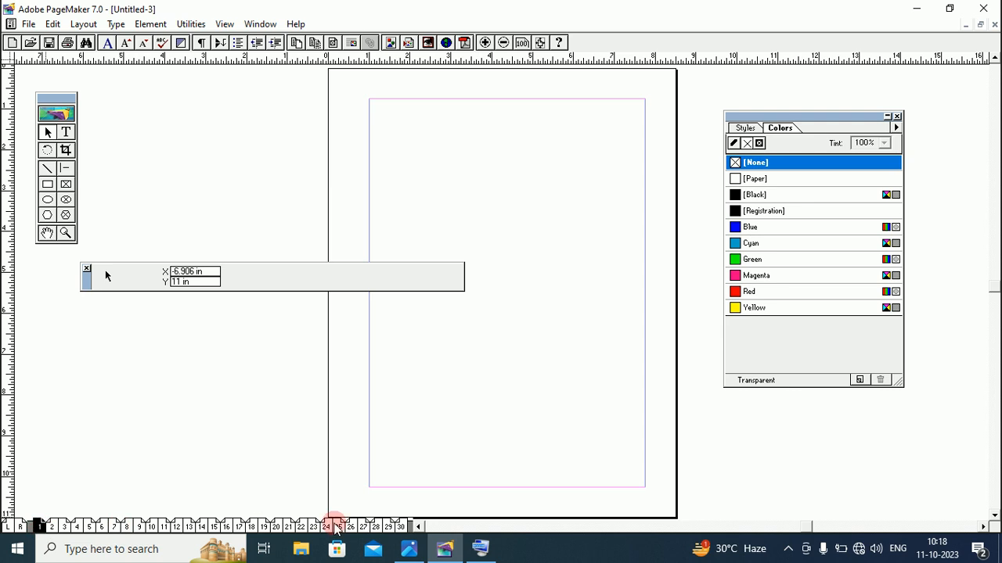
# Step: View pages 30 and 1 of the new publication and open its left and right master pages
pyautogui.click(400, 528)
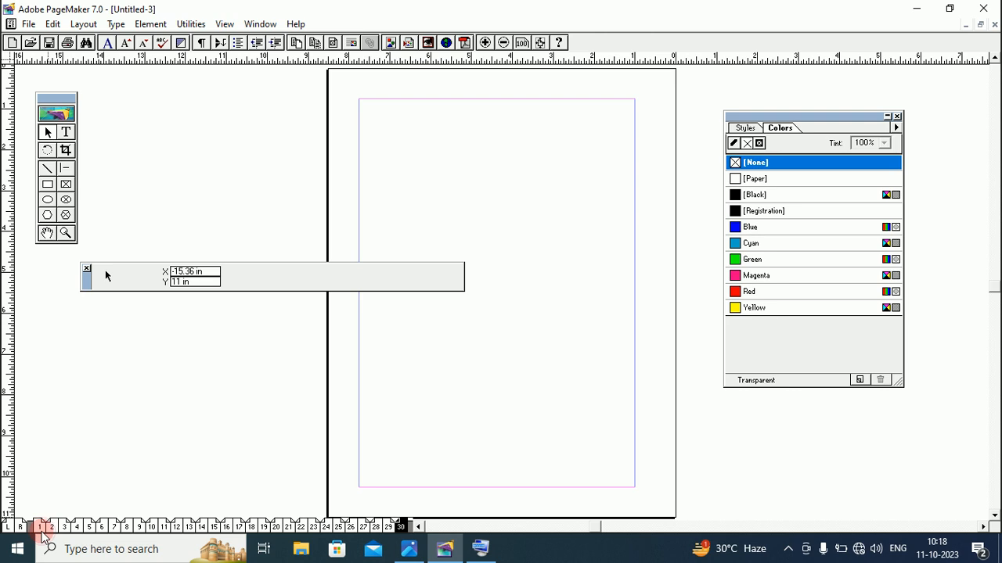
pyautogui.click(40, 529)
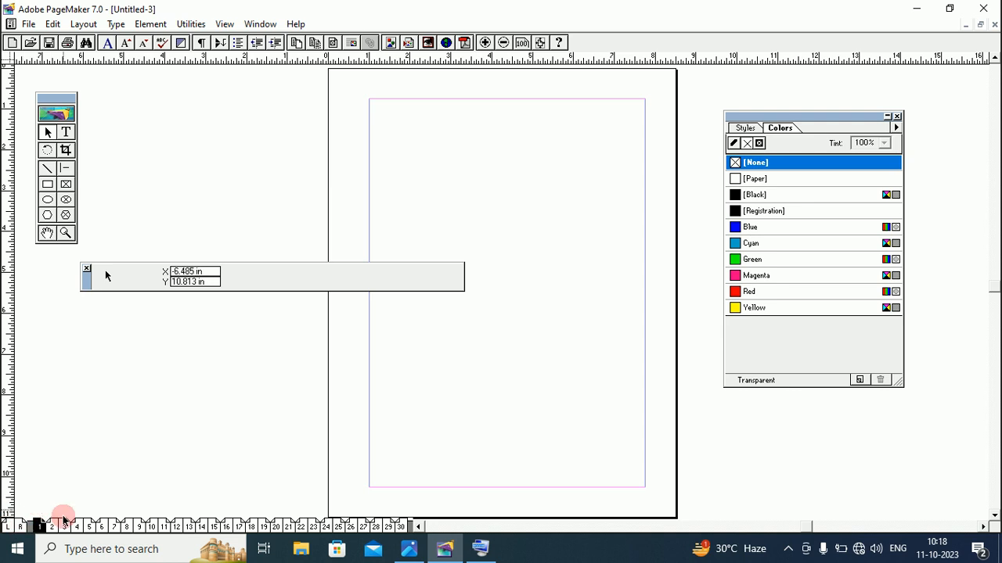
pyautogui.click(15, 527)
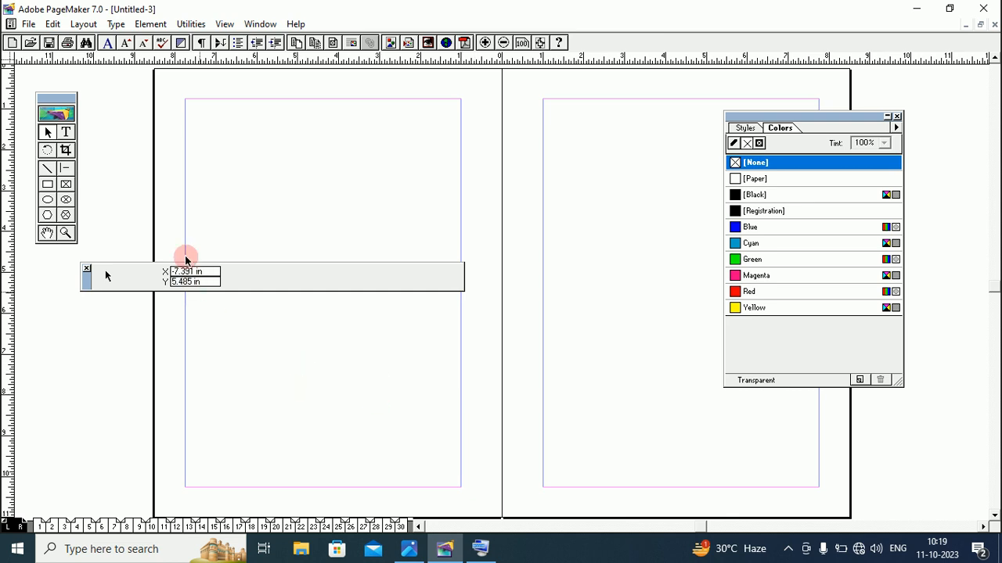
# Step: Start a text block near the bottom of the left master page with the font size set to 48
pyautogui.click(66, 132)
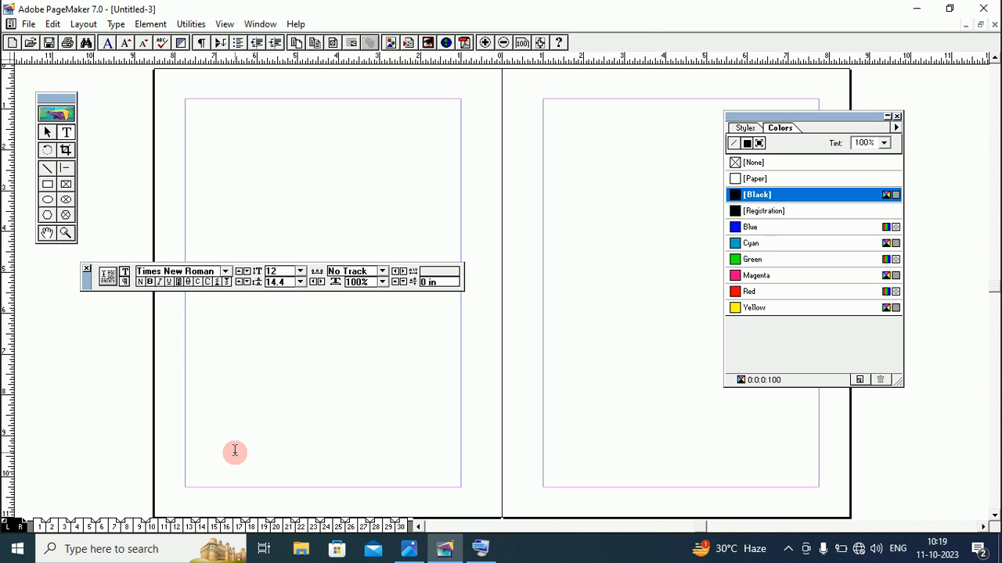
pyautogui.moveTo(235, 453); pyautogui.dragTo(437, 487)
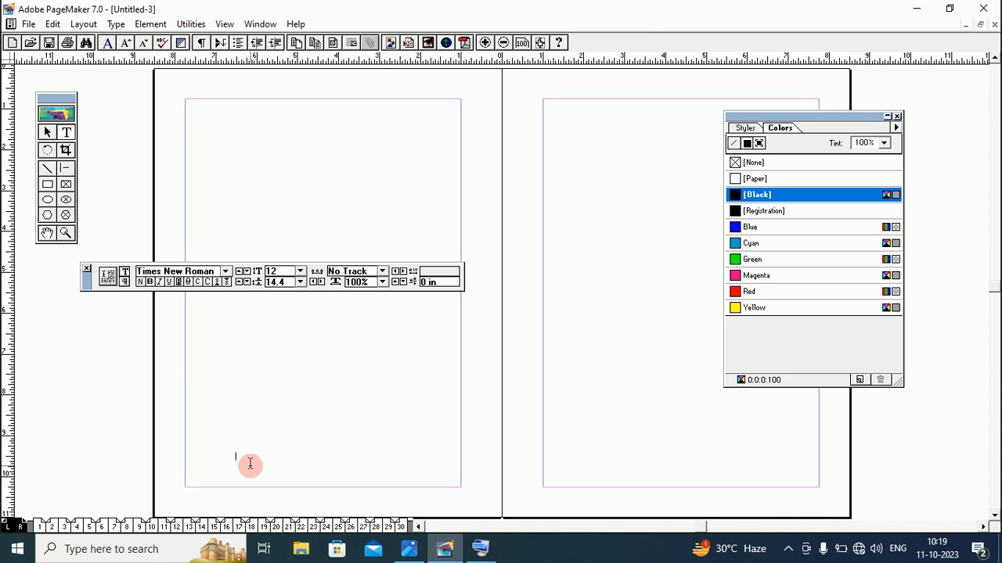
pyautogui.click(300, 270)
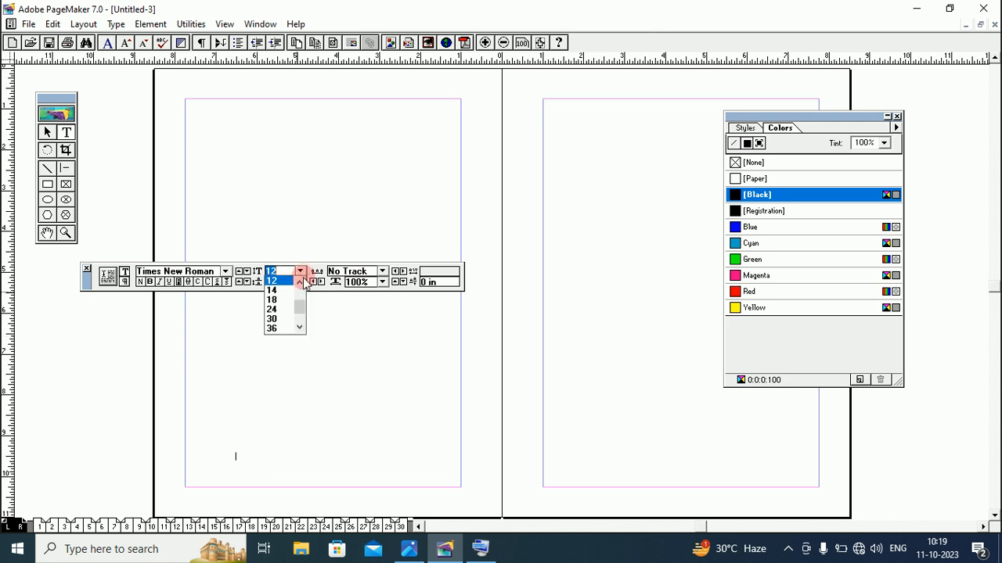
pyautogui.moveTo(303, 310); pyautogui.dragTo(302, 317)
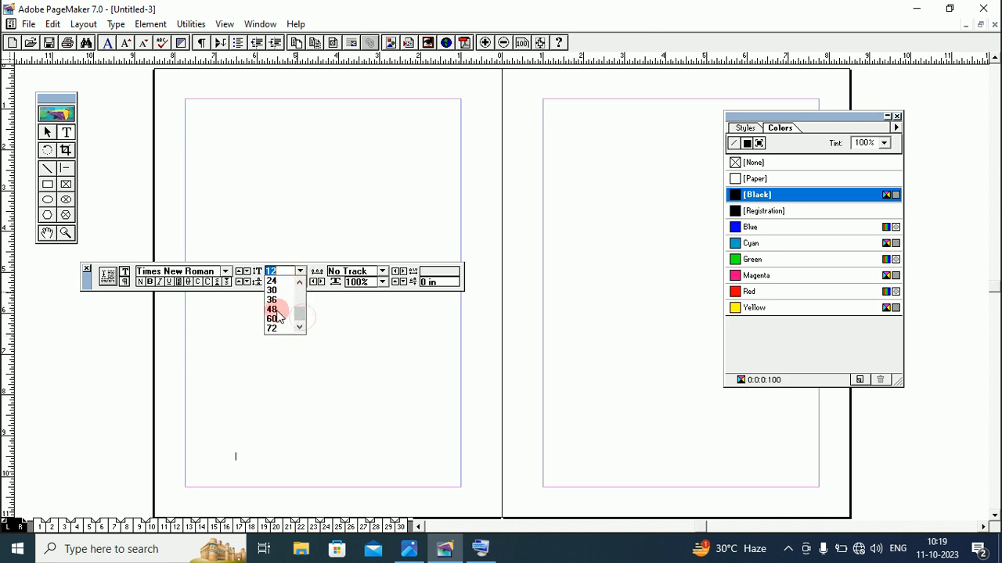
pyautogui.click(276, 310)
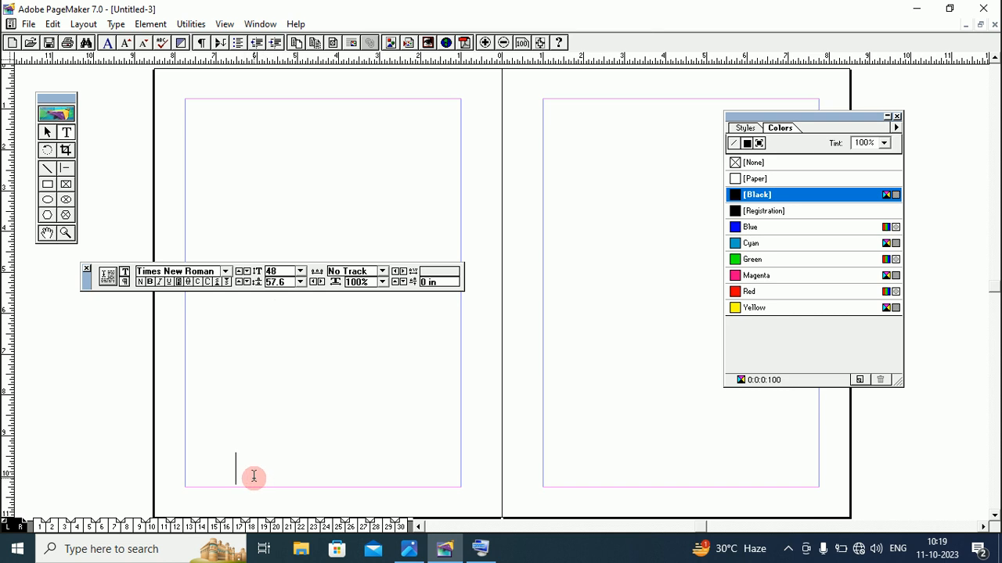
# Step: Insert the automatic page-number marker in the left master page's text block and shift it toward the page's centre
pyautogui.click(483, 552)
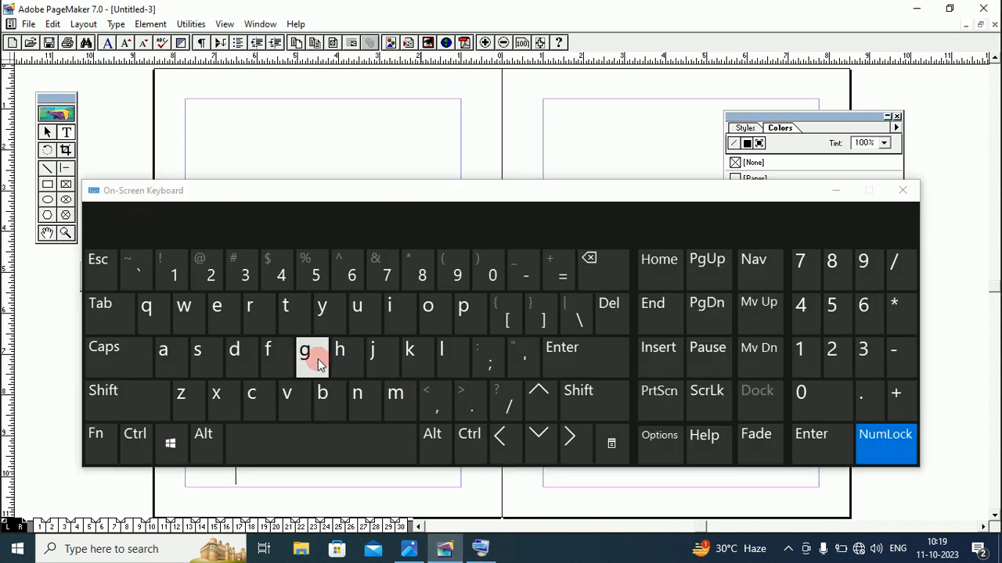
pyautogui.click(214, 443)
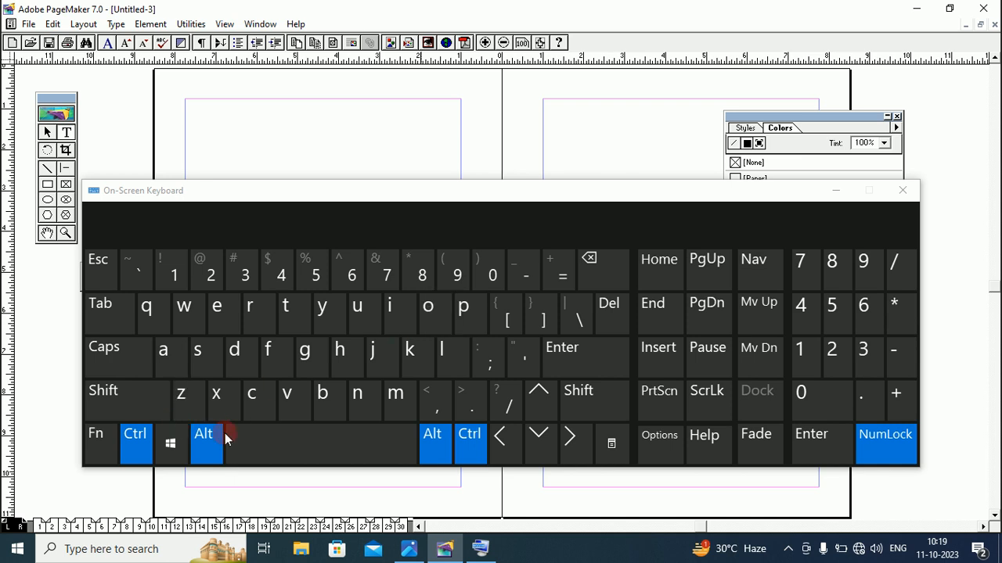
pyautogui.click(464, 321)
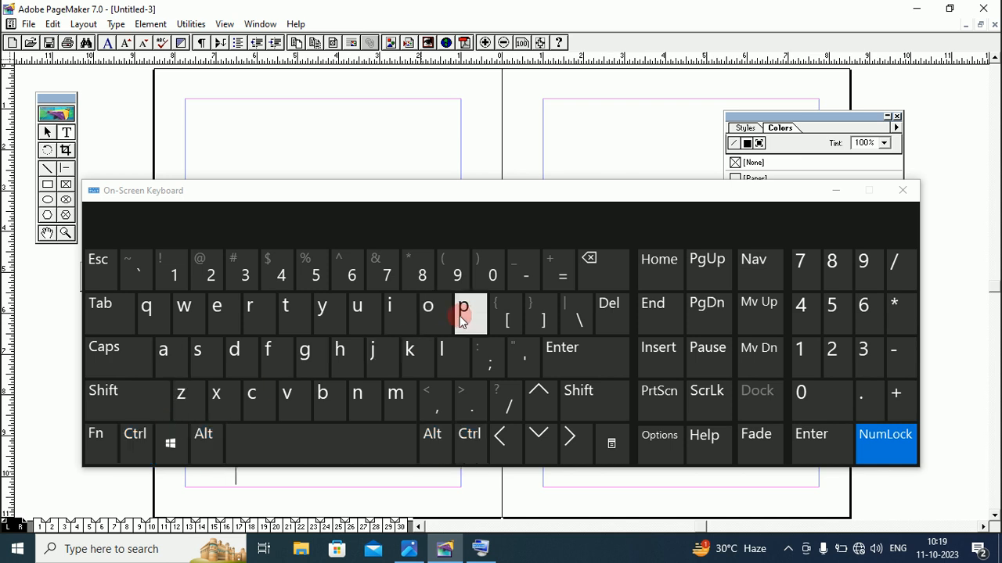
pyautogui.click(832, 190)
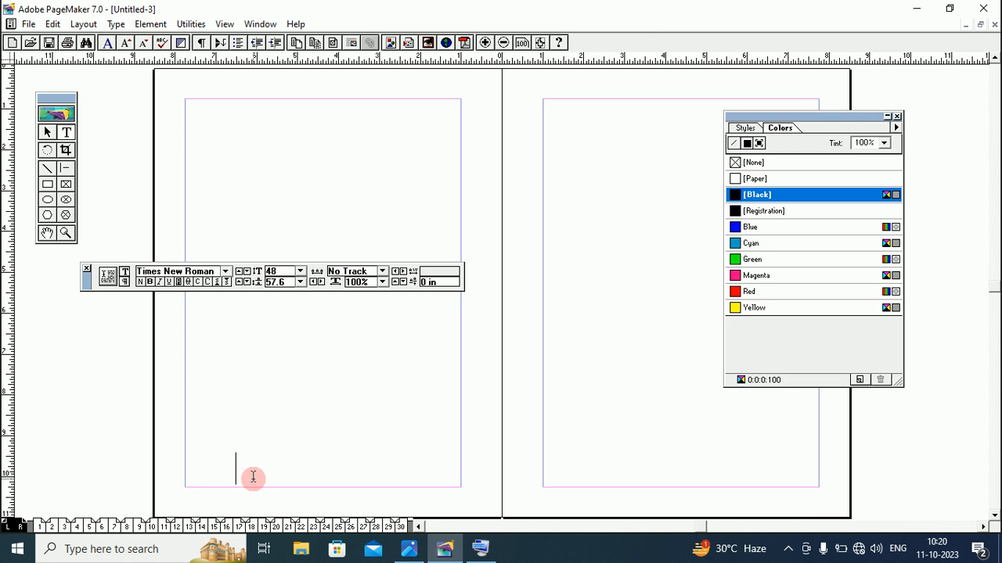
pyautogui.write('LM')
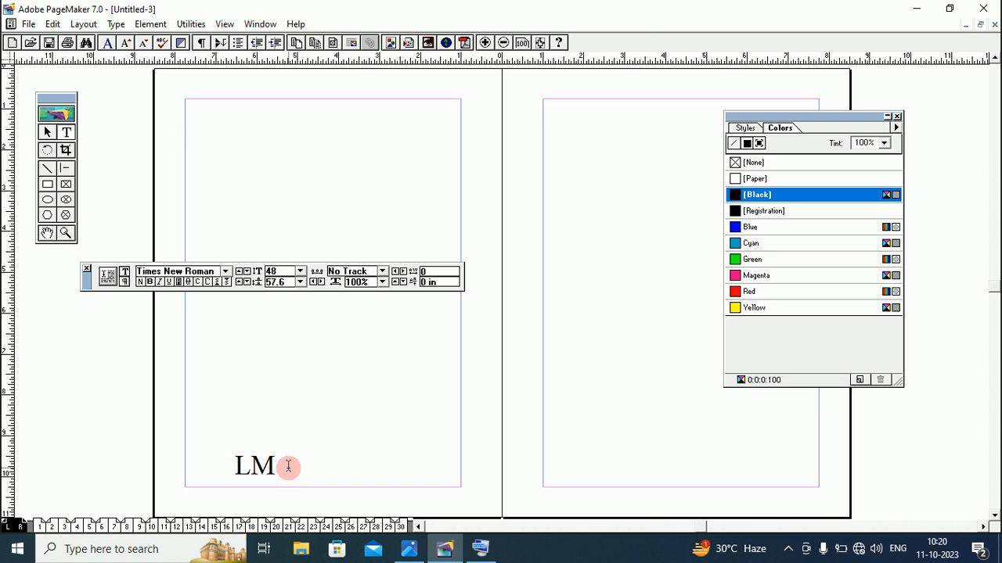
pyautogui.click(236, 468)
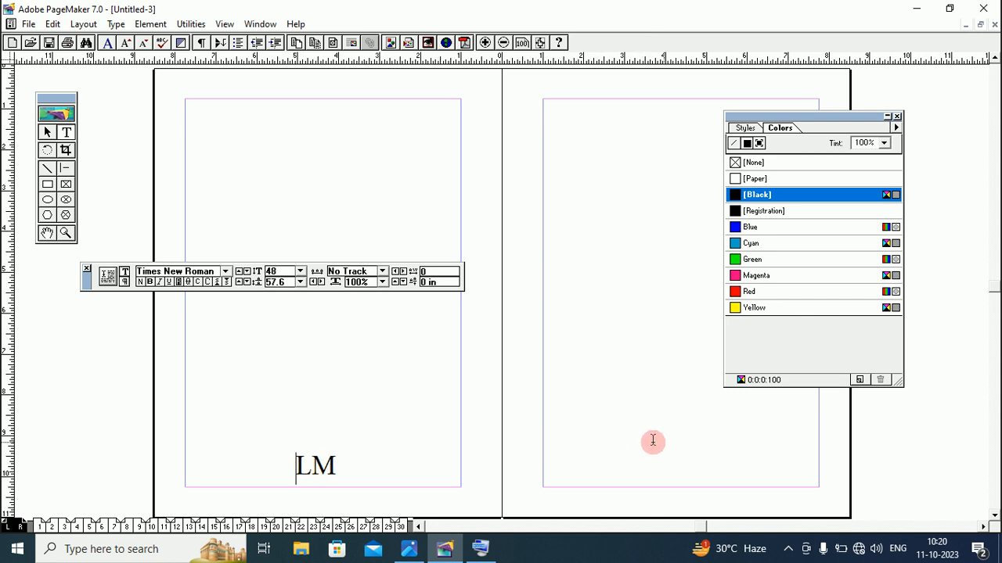
# Step: Start a text block near the bottom of the right master page with the font size set to 48
pyautogui.moveTo(623, 454); pyautogui.dragTo(771, 487)
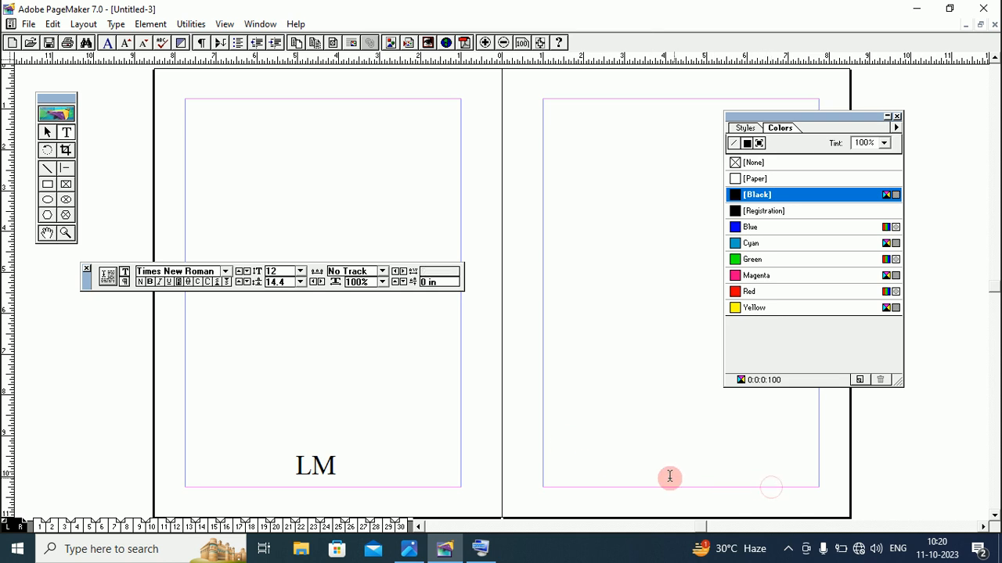
pyautogui.click(300, 271)
pyautogui.moveTo(301, 314); pyautogui.dragTo(281, 319)
pyautogui.click(280, 319)
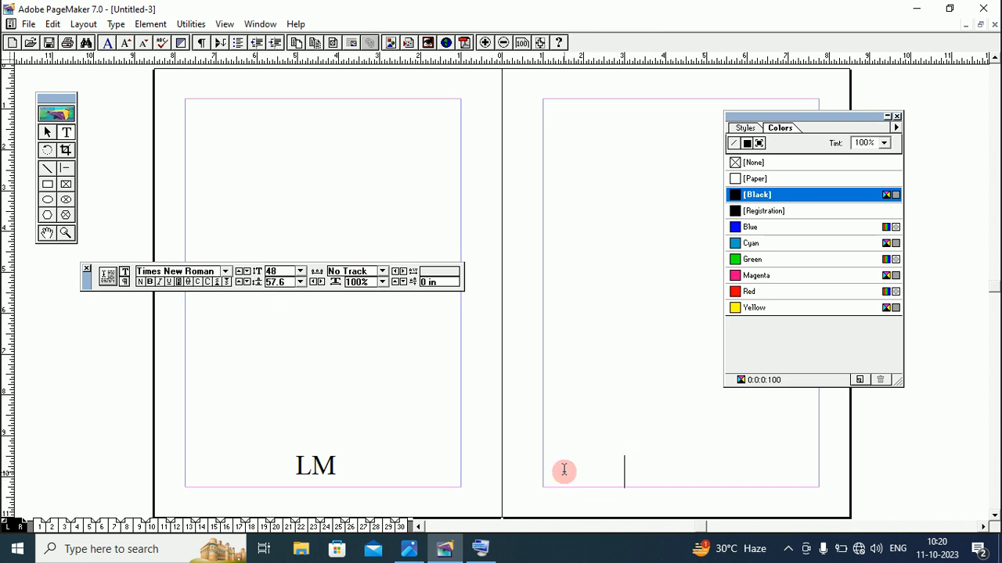
# Step: Insert the automatic page-number marker in the right master page's text block and shift it toward the page's centre
pyautogui.click(485, 551)
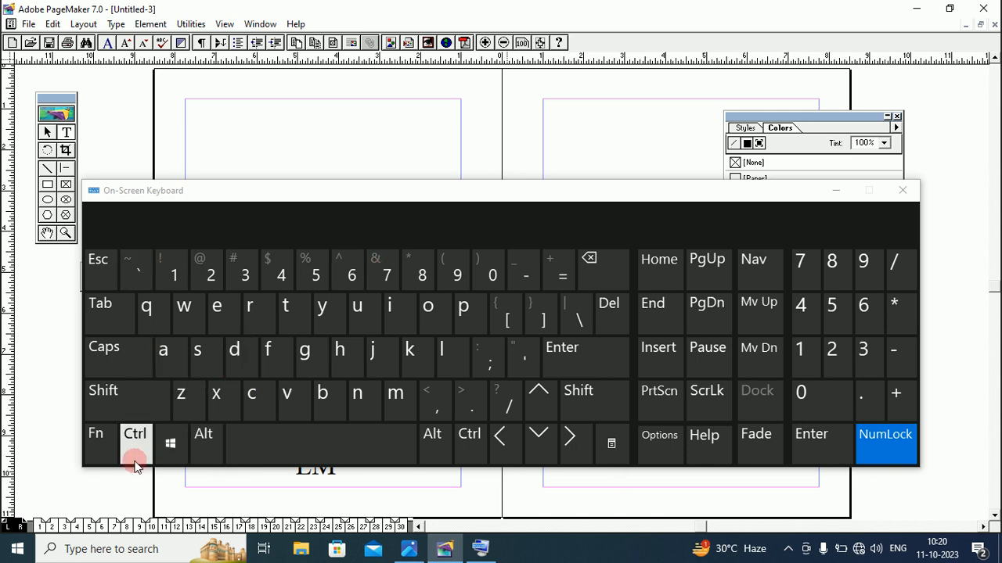
pyautogui.click(136, 459)
pyautogui.click(204, 444)
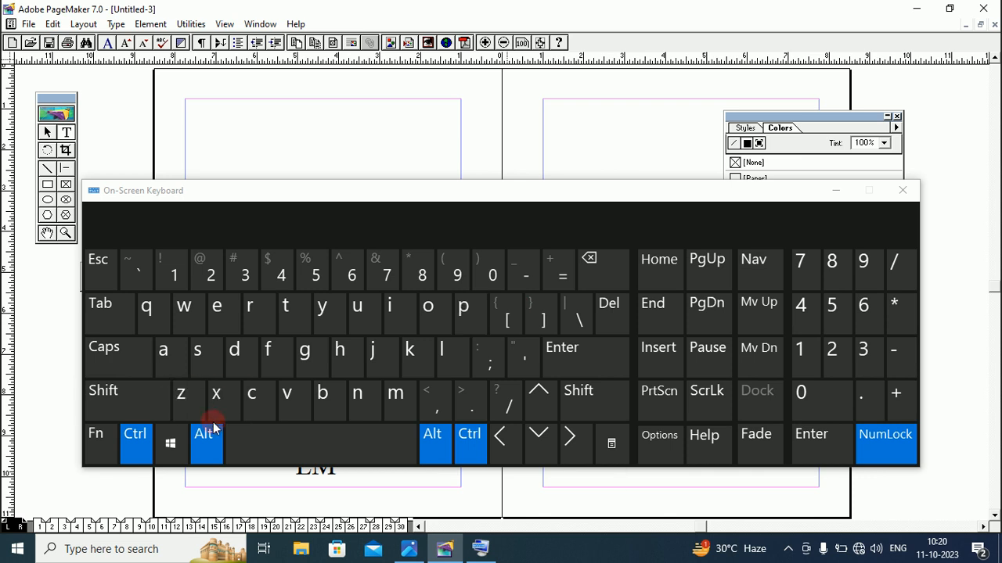
pyautogui.click(474, 299)
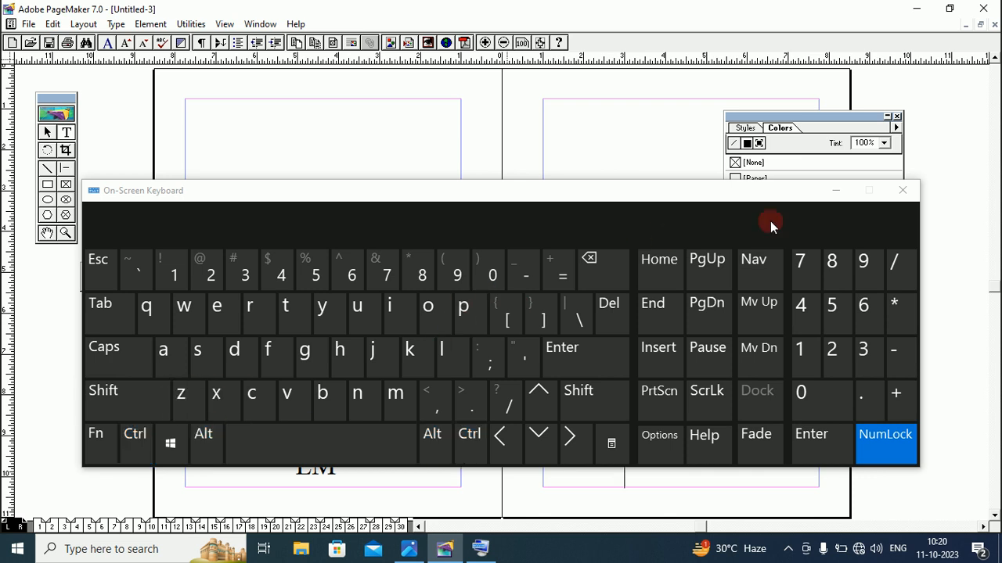
pyautogui.click(836, 192)
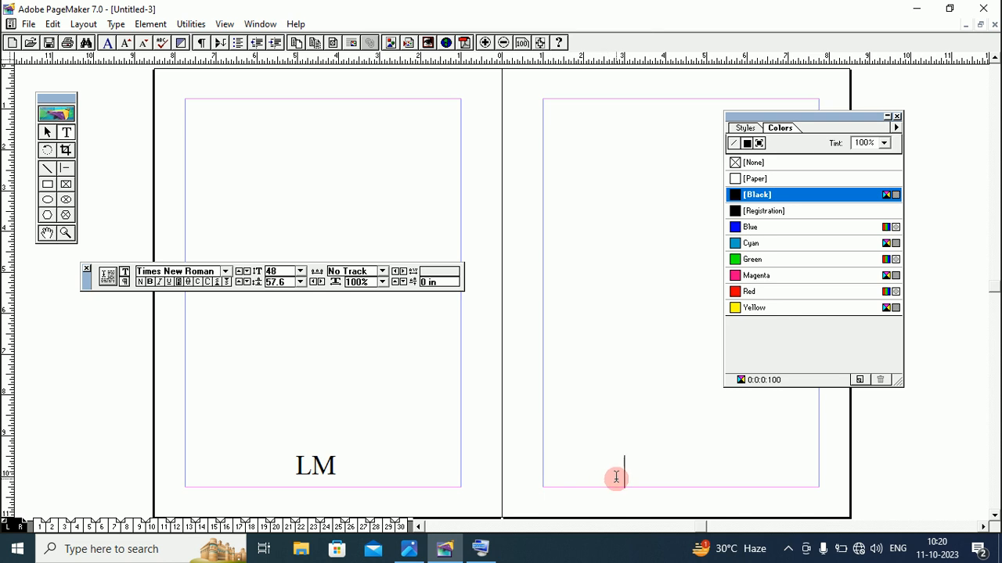
pyautogui.write('RM')
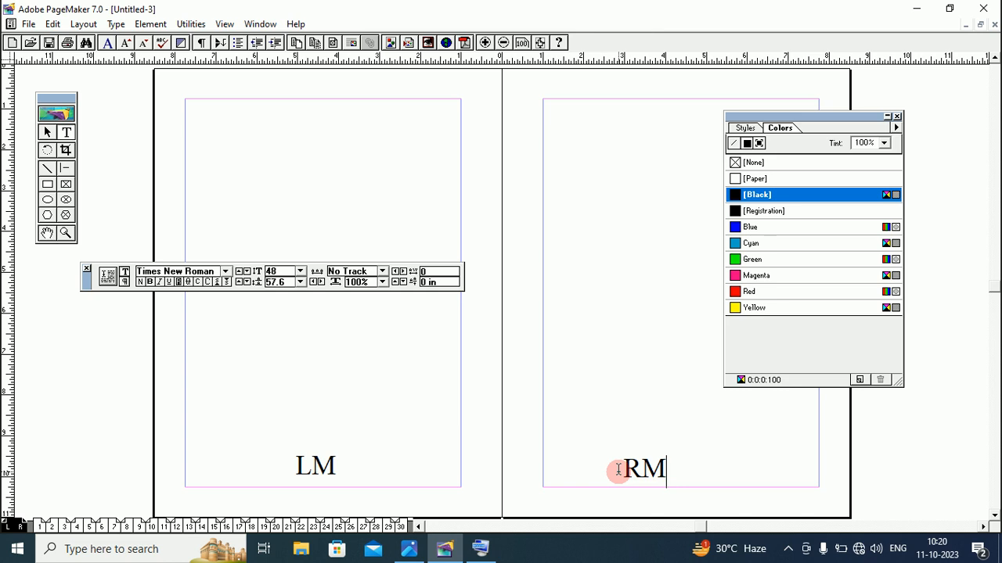
pyautogui.click(628, 472)
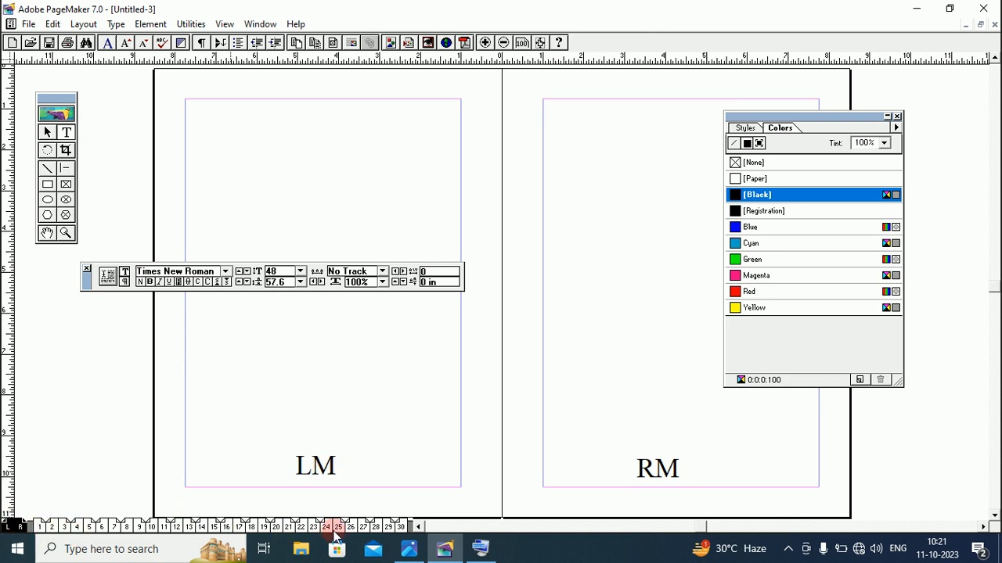
# Step: Check the page numbers on page 1, spreads 2–3, 4–5, 12–13 and 28–29, and page 30
pyautogui.click(41, 526)
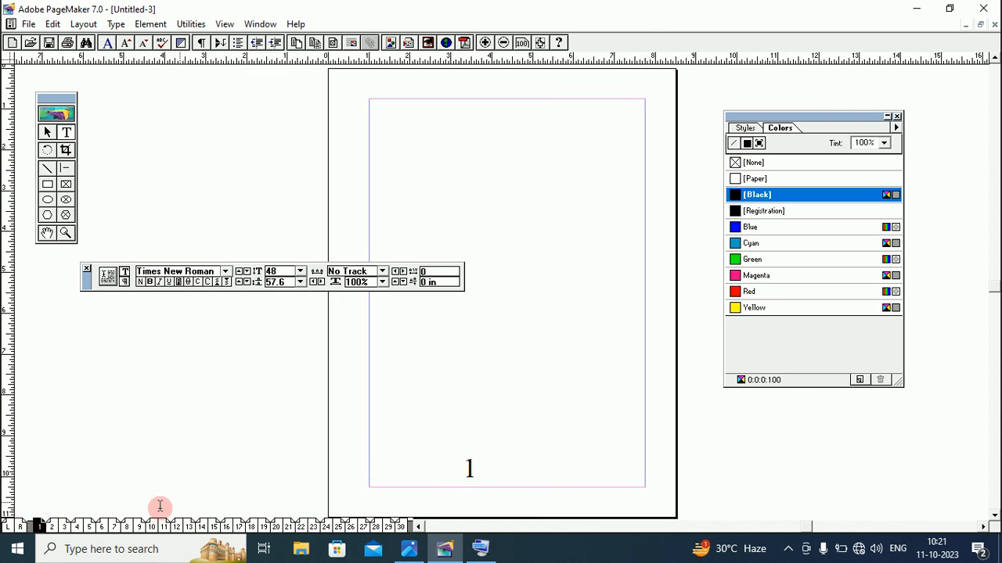
pyautogui.click(52, 527)
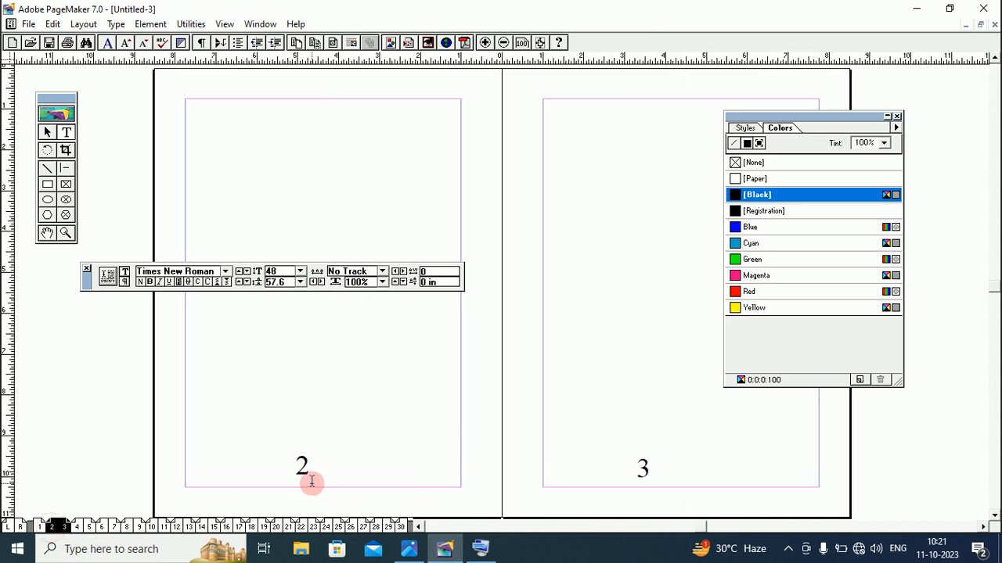
pyautogui.click(78, 527)
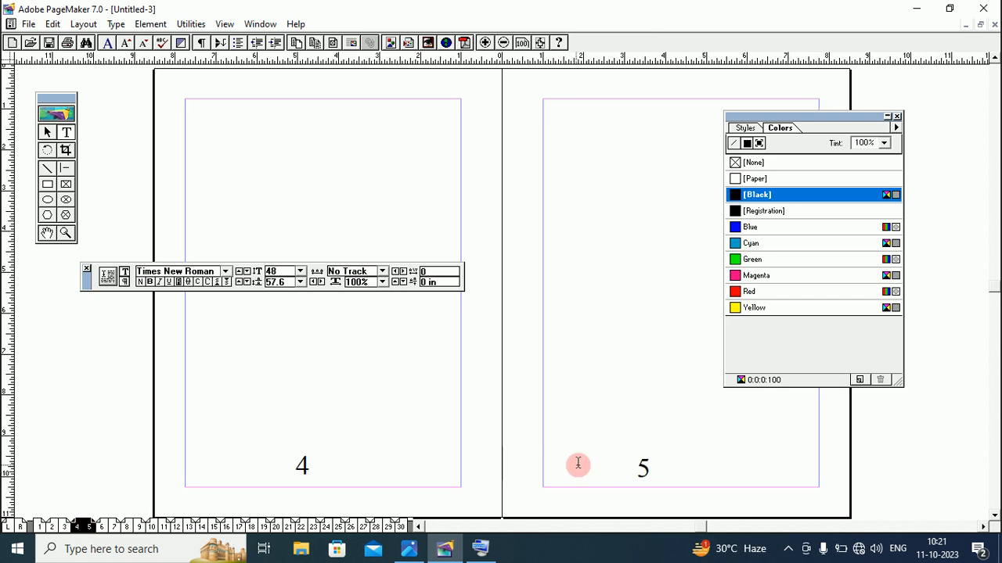
pyautogui.click(179, 525)
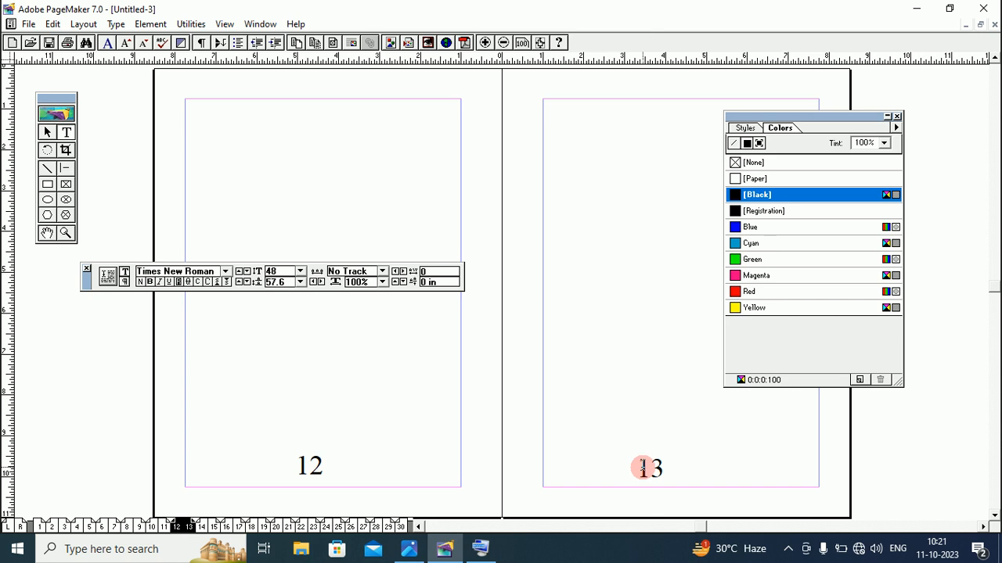
pyautogui.click(388, 526)
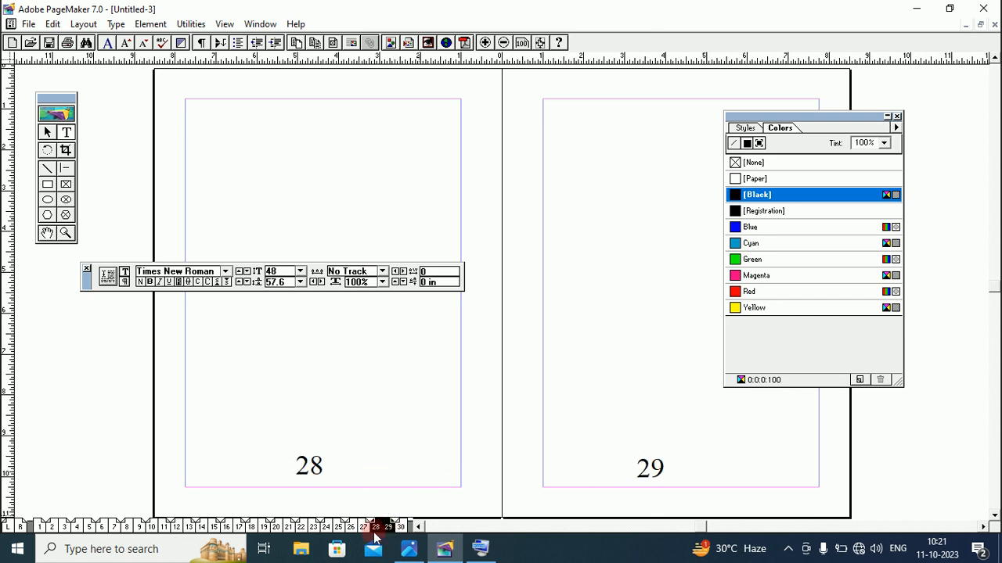
pyautogui.click(400, 527)
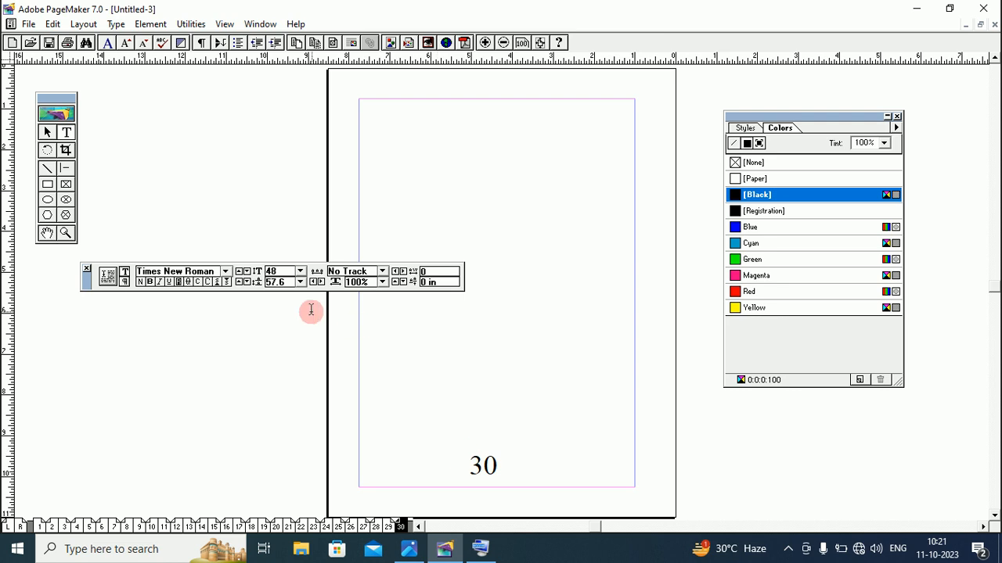
# Step: Insert 10 pages after page 30 using the Document Master
pyautogui.click(151, 24)
pyautogui.moveTo(77, 27)
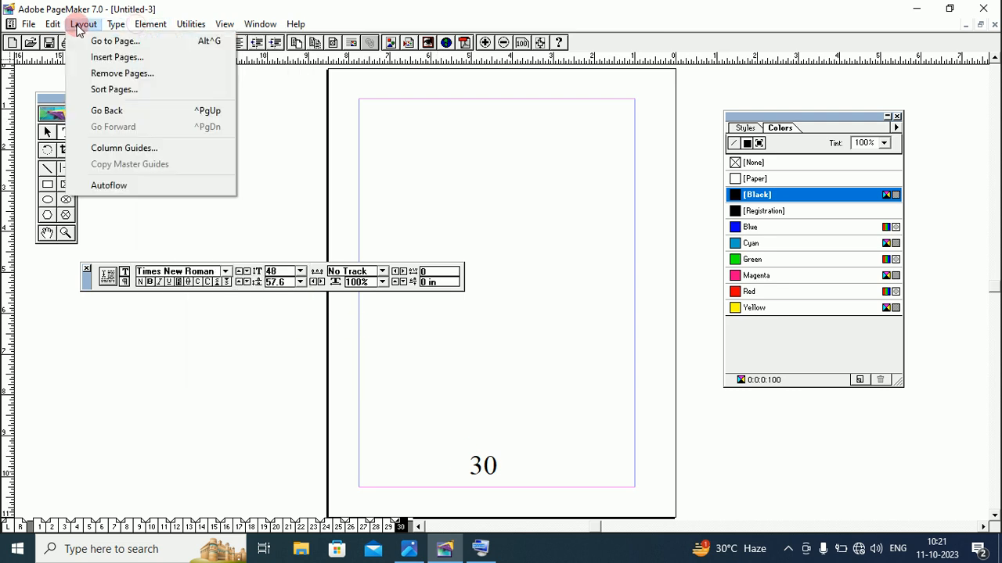
pyautogui.click(116, 57)
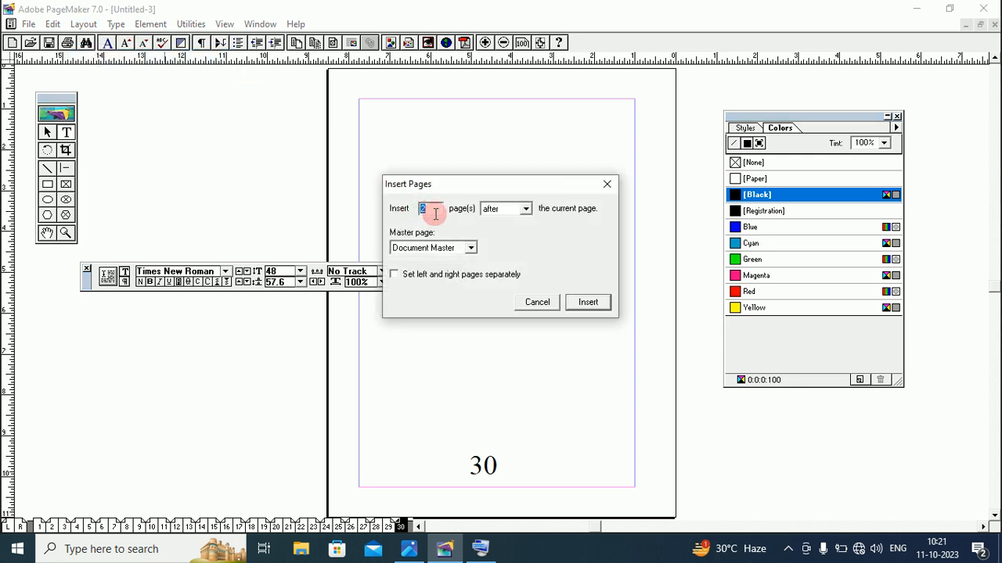
pyautogui.write('10')
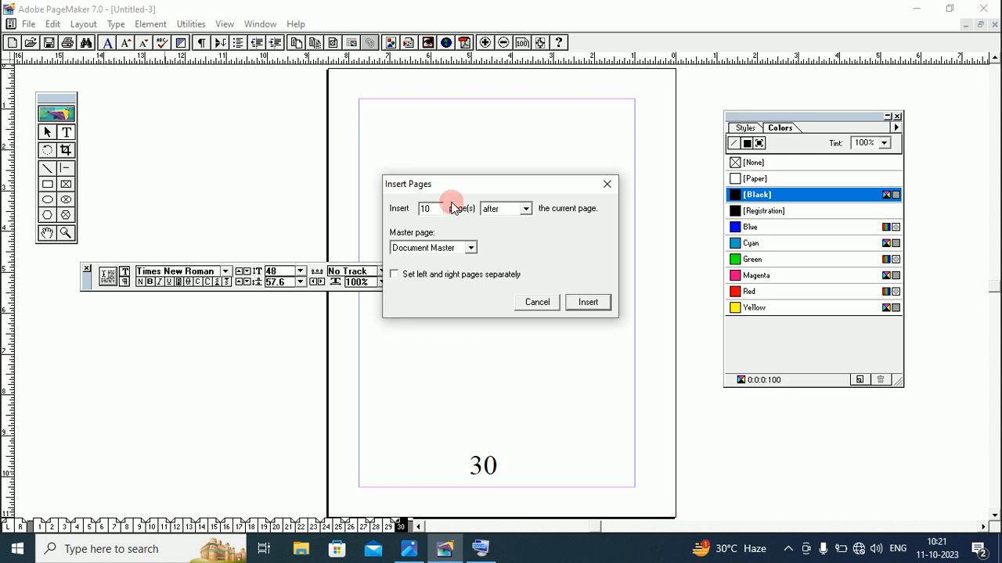
pyautogui.click(588, 303)
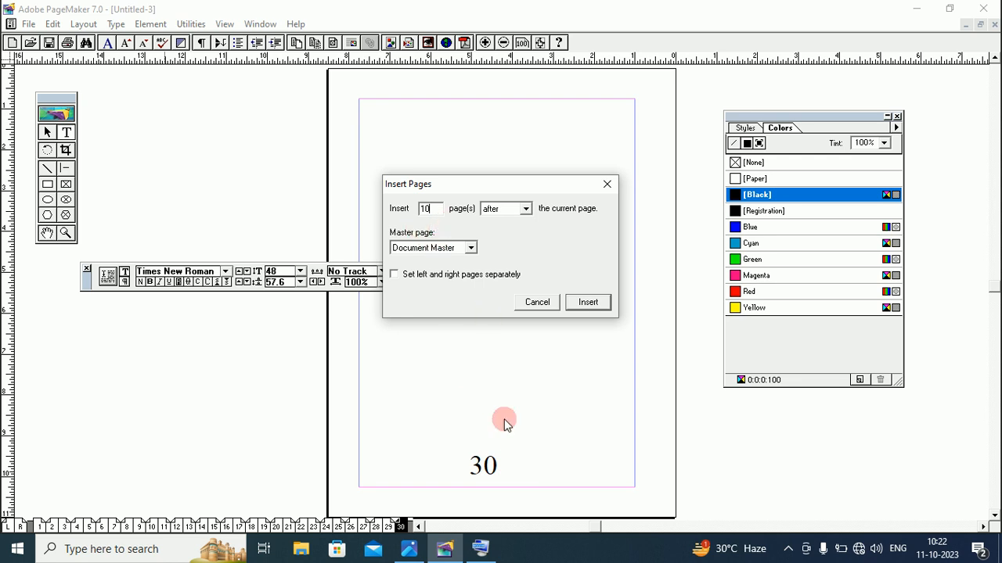
pyautogui.click(587, 306)
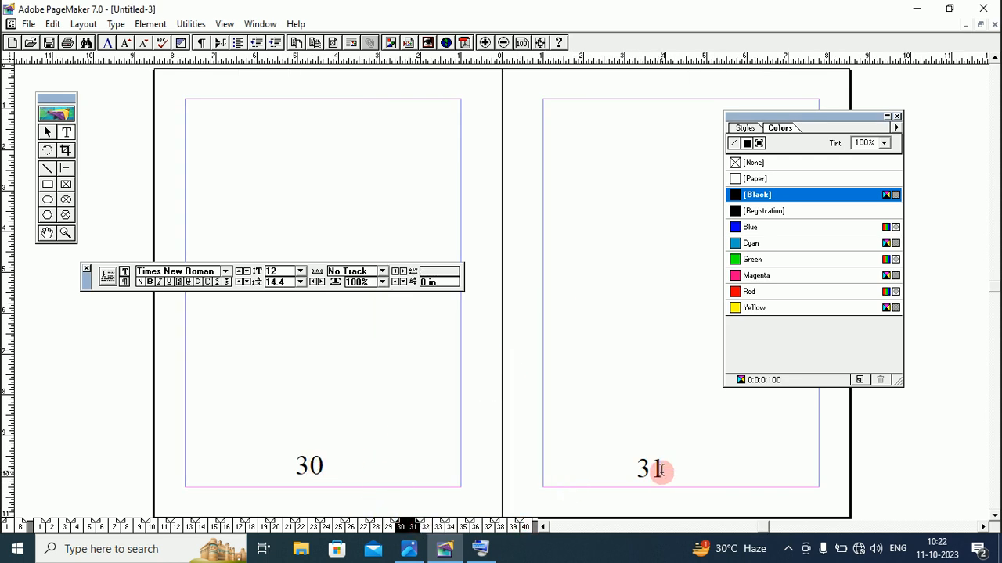
# Step: Check the page numbers on spread 36–37, page 40, and spreads 32–33 and 8–9
pyautogui.click(473, 527)
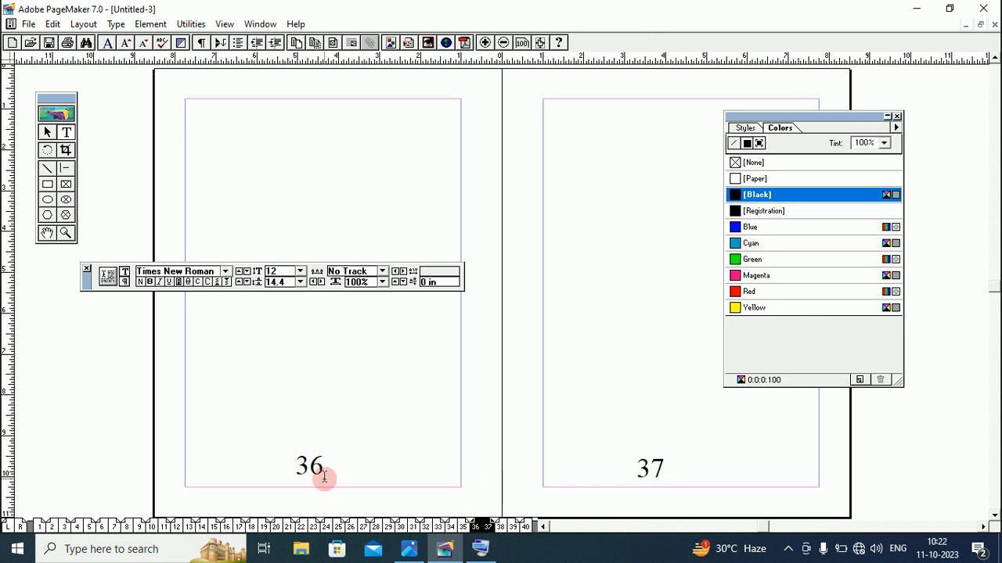
pyautogui.click(525, 527)
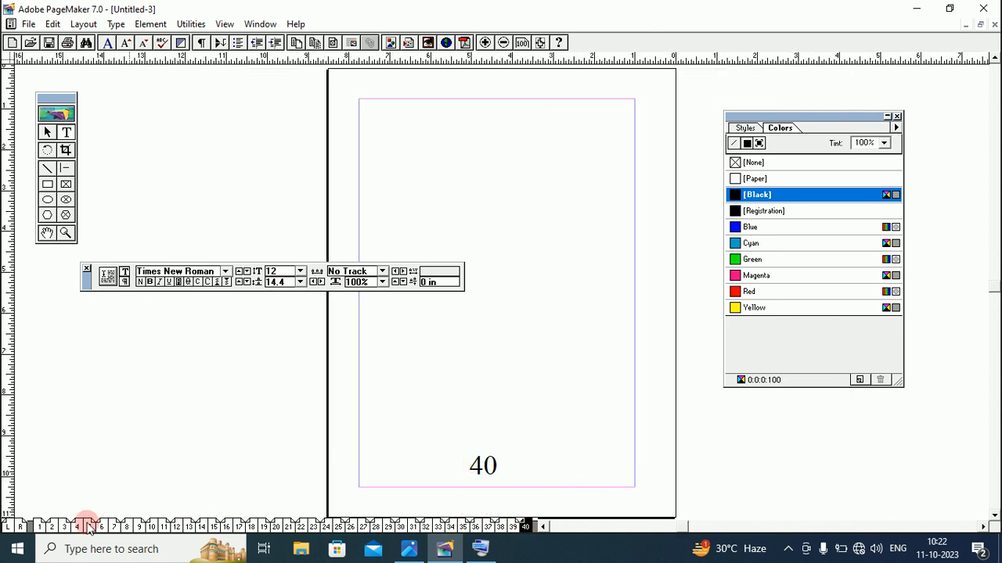
pyautogui.click(438, 527)
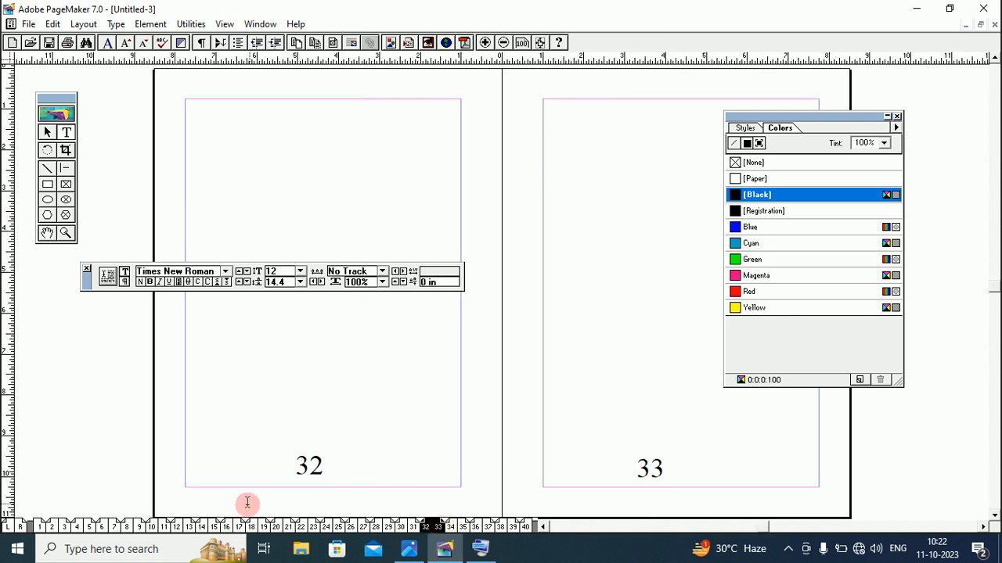
pyautogui.click(139, 527)
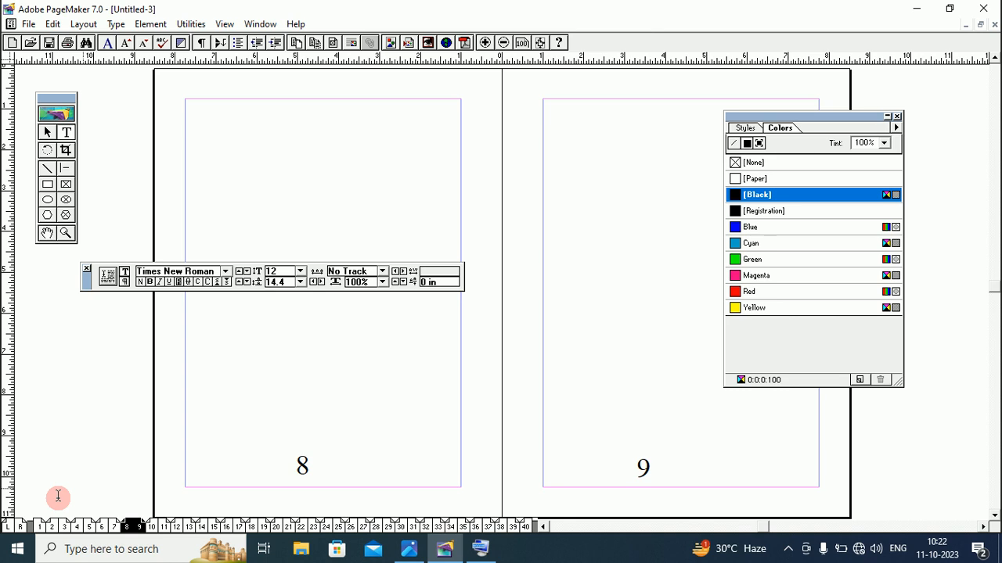
# Step: On the left master page, add the prefix "Pg.no" and a space before the page-number marker
pyautogui.click(12, 529)
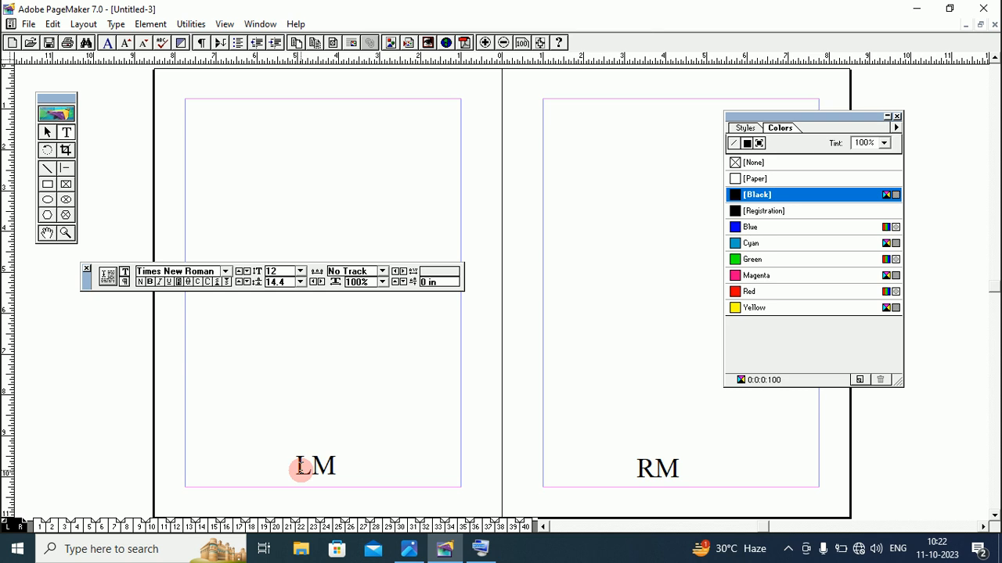
pyautogui.click(307, 466)
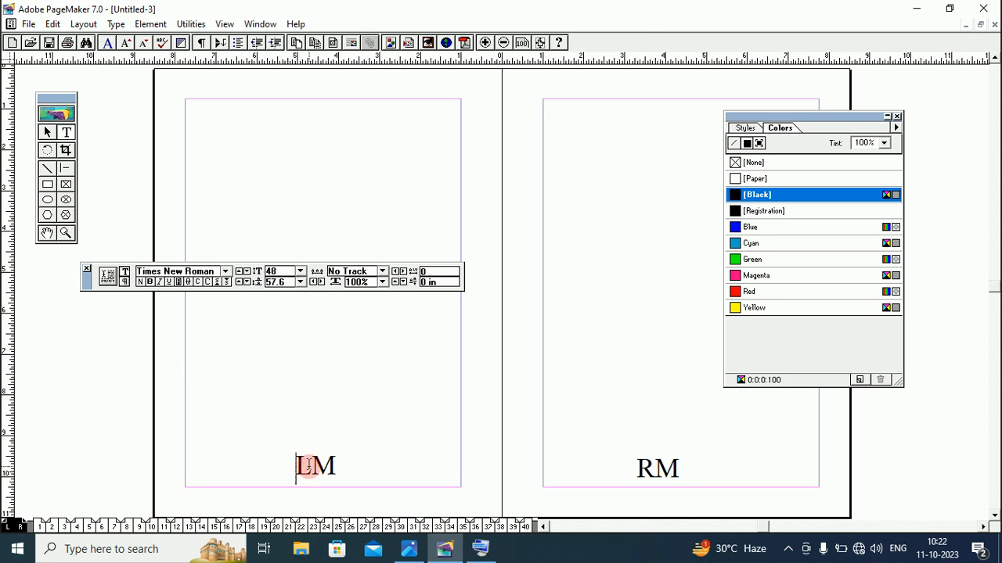
pyautogui.write('P')
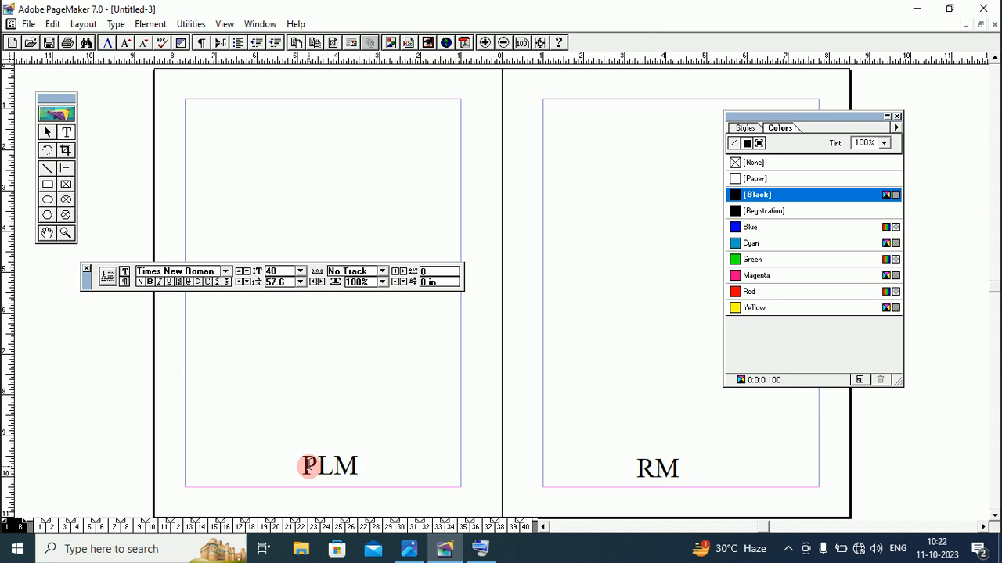
pyautogui.write('a')
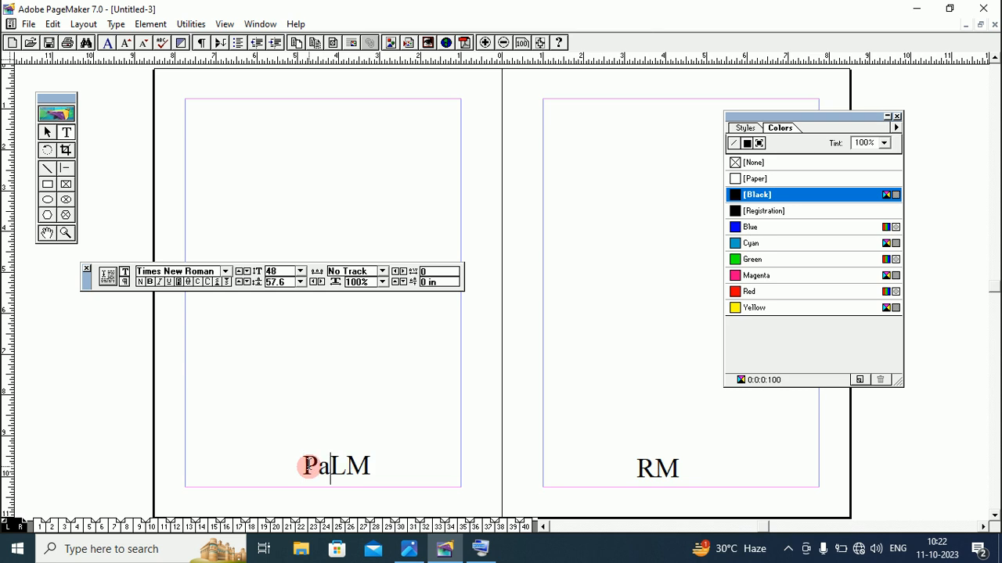
pyautogui.write('g')
pyautogui.press('BackSpace')
pyautogui.press('BackSpace')
pyautogui.write('g')
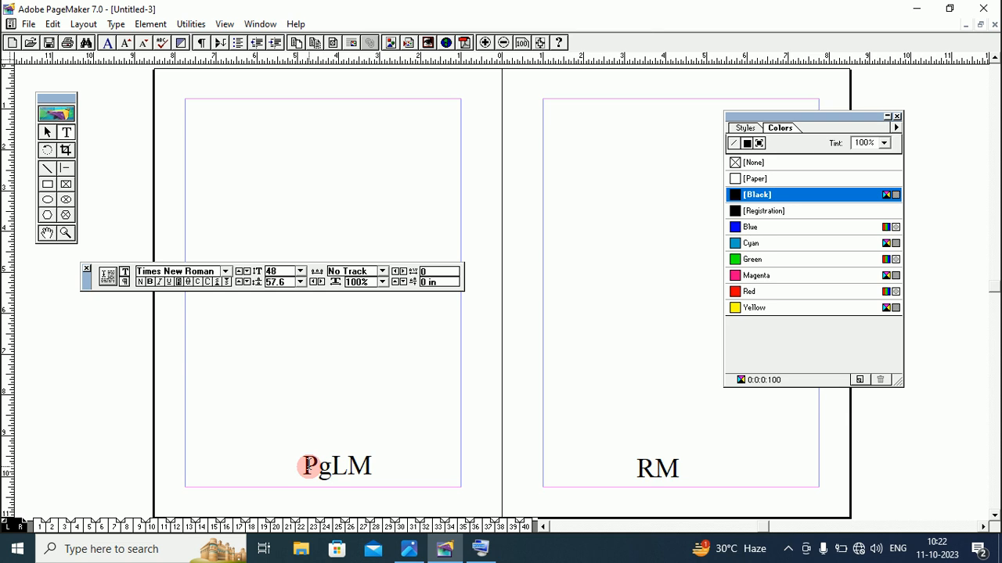
pyautogui.write('.no')
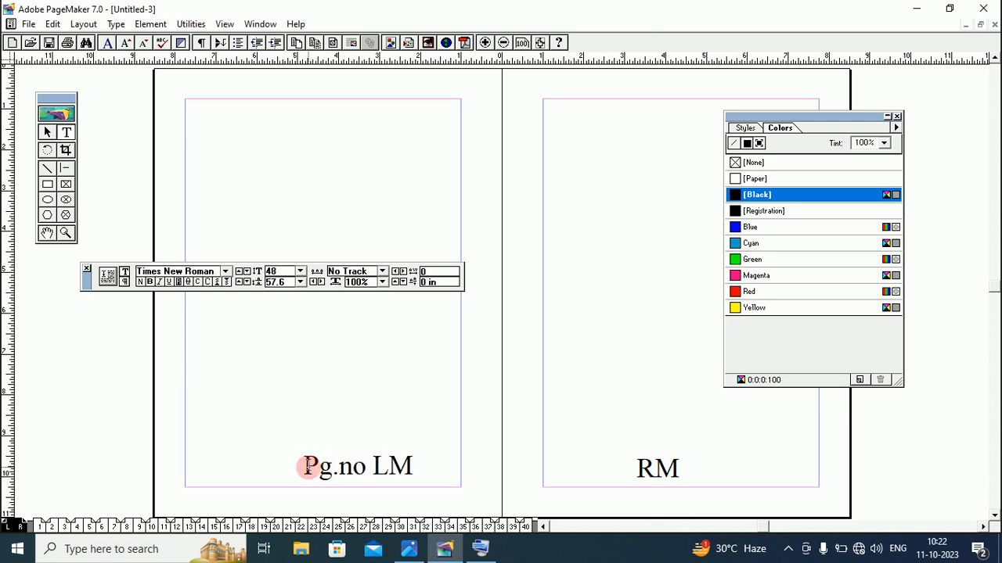
# Step: Remove three leading spaces before "Pg.no" on the left master page to shift the text back toward the margin
pyautogui.click(304, 469)
pyautogui.press('BackSpace')
pyautogui.press('BackSpace')
pyautogui.press('BackSpace')
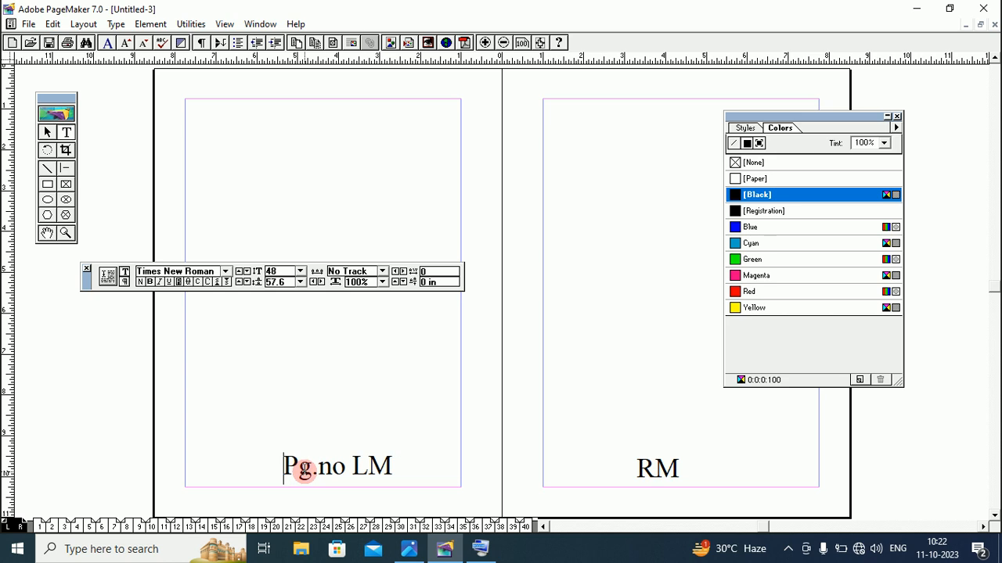
# Step: On the right master page, add the prefix "Pg.no" and a space before the page-number marker
pyautogui.click(636, 468)
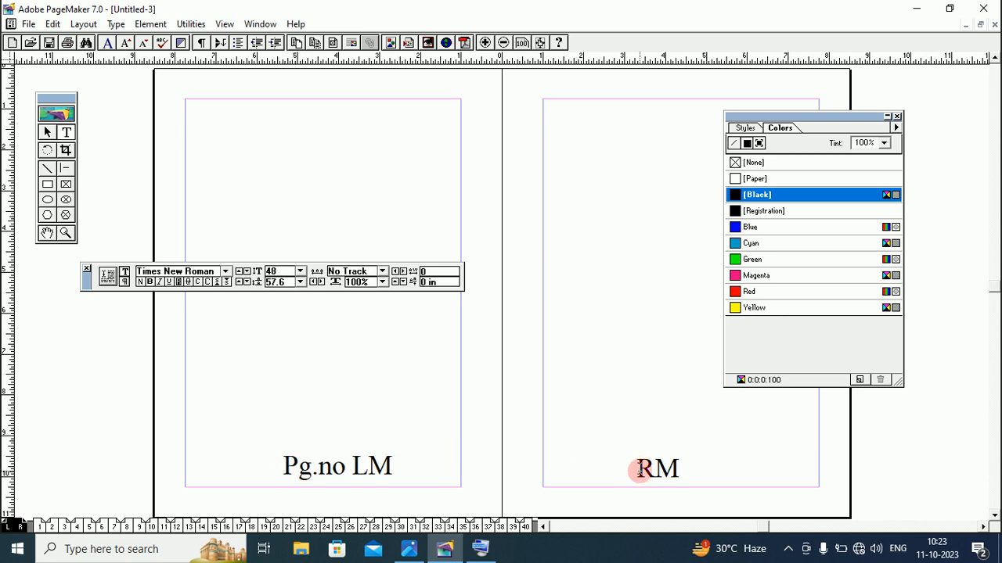
pyautogui.write('P')
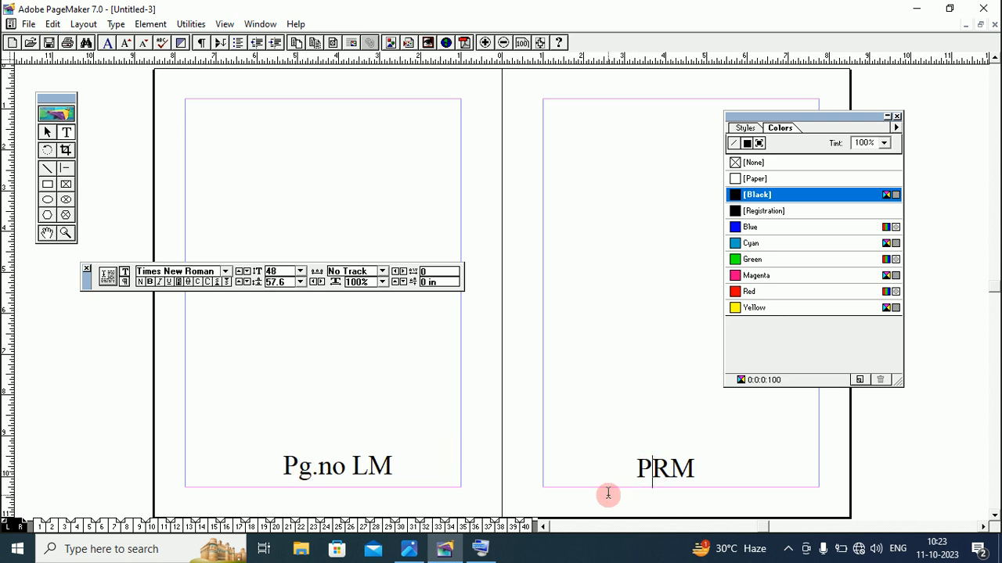
pyautogui.write('g.no')
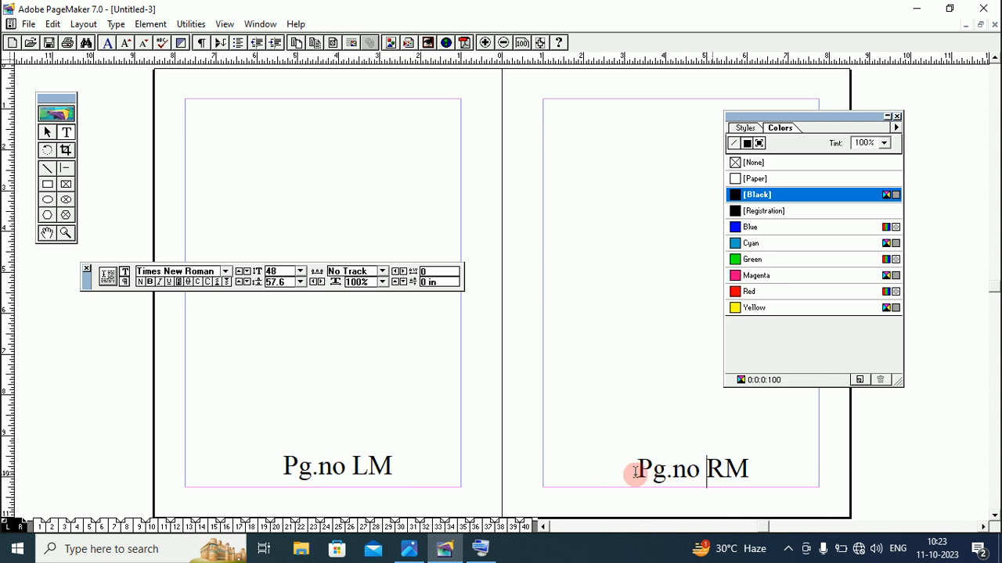
# Step: Check the prefixed page numbers on page 1 and spreads 2–3, 14–15, 28–29 and 36–37
pyautogui.click(43, 526)
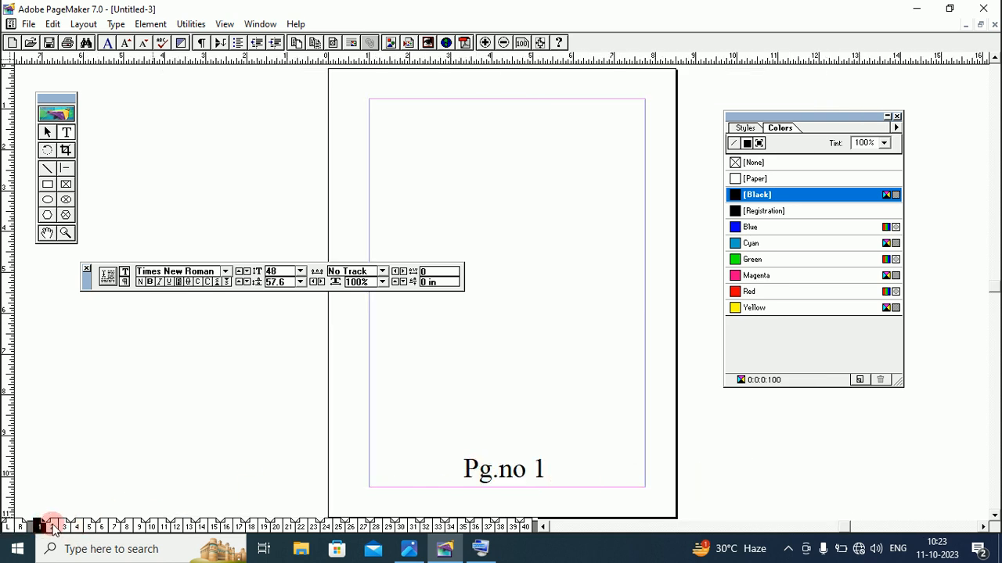
pyautogui.click(52, 526)
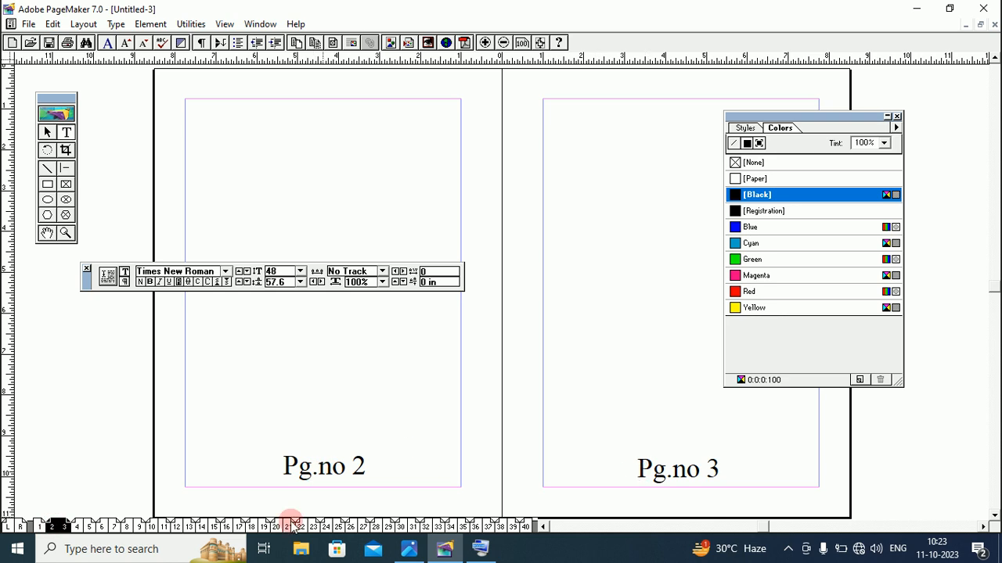
pyautogui.click(202, 526)
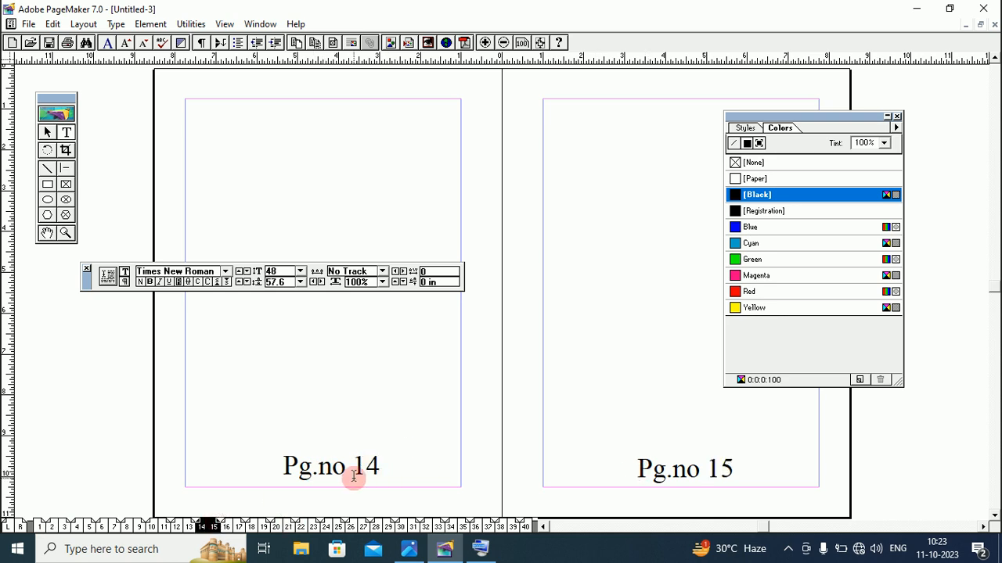
pyautogui.click(376, 526)
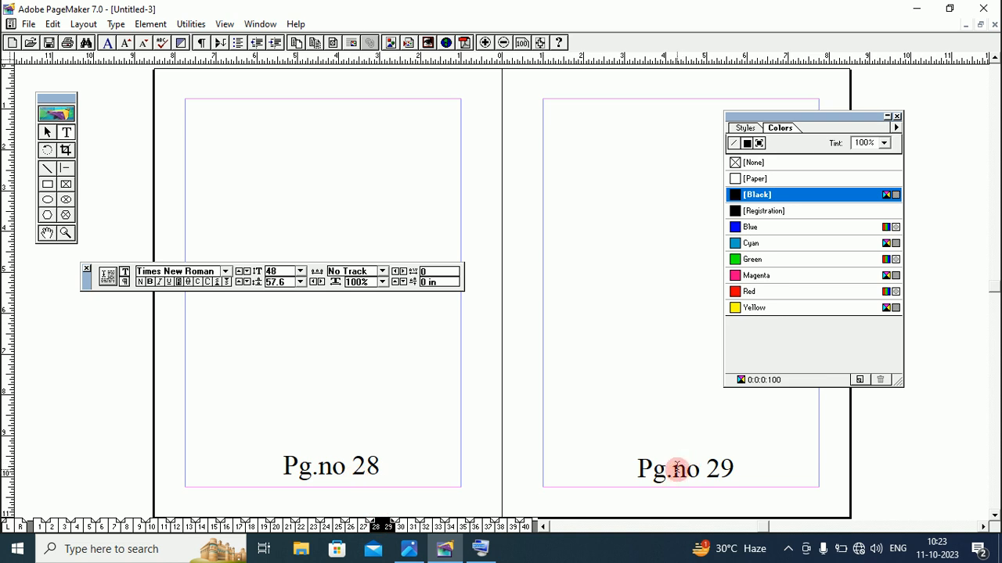
pyautogui.click(475, 526)
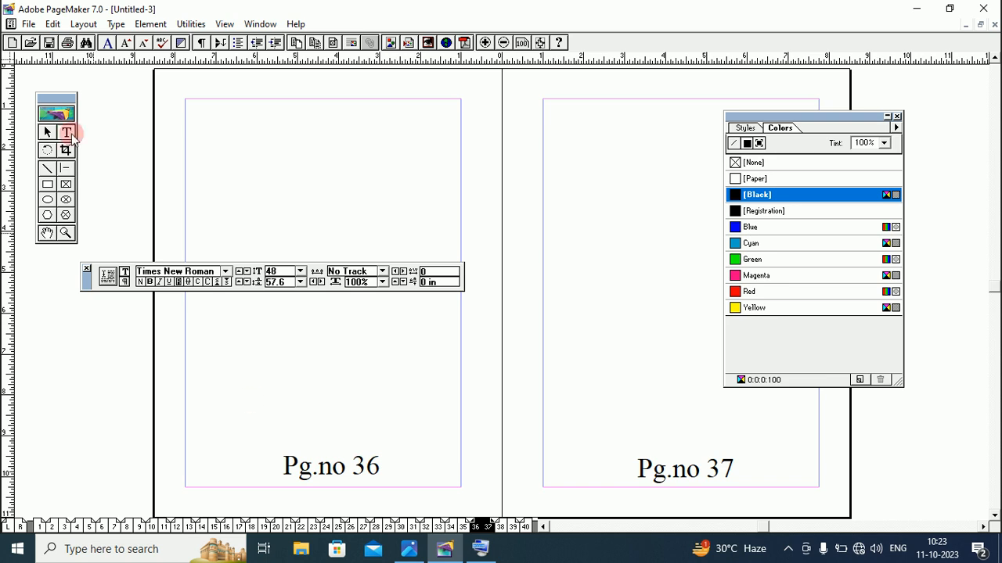
# Step: Insert 50 pages after the current 36–37 spread using the Document Master
pyautogui.click(87, 28)
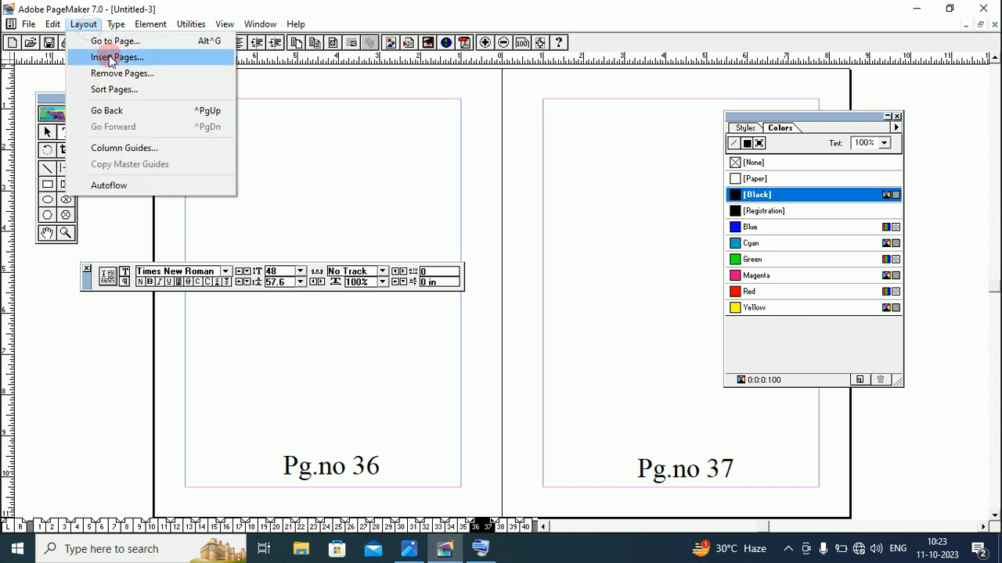
pyautogui.click(111, 61)
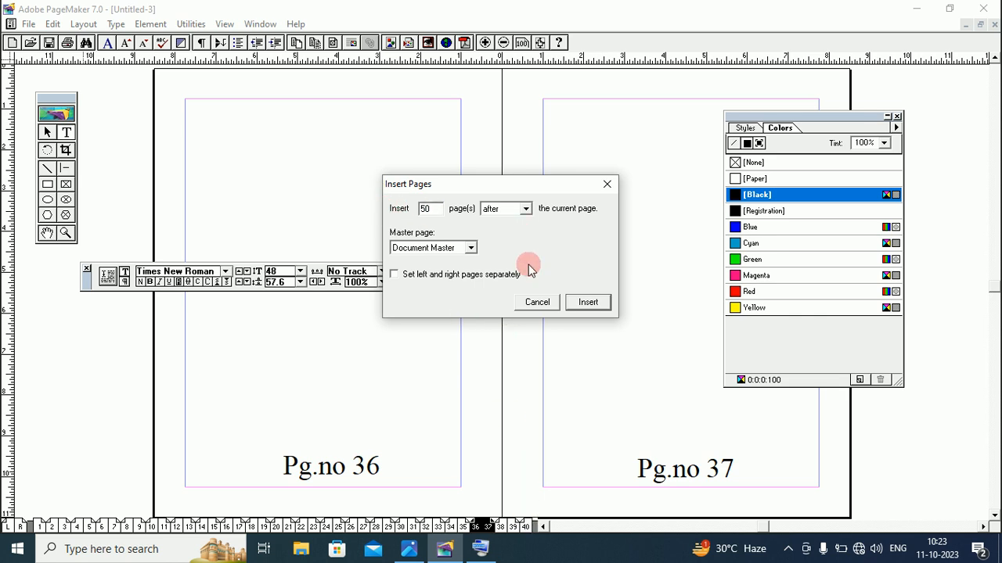
pyautogui.click(588, 304)
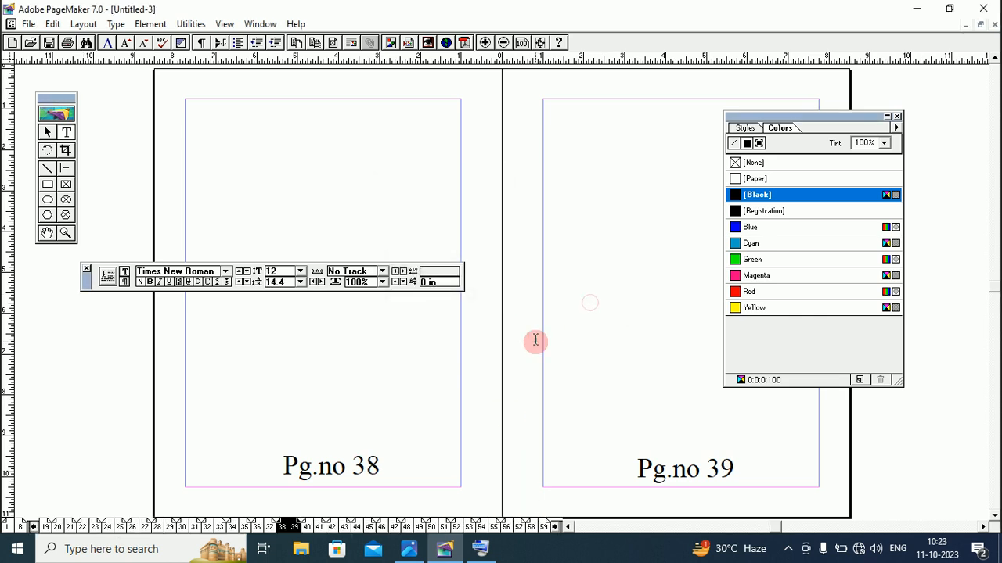
# Step: Check the page numbers on spread 58–59, page 90, and spreads 86–87, 70–71 and 66–67
pyautogui.click(545, 528)
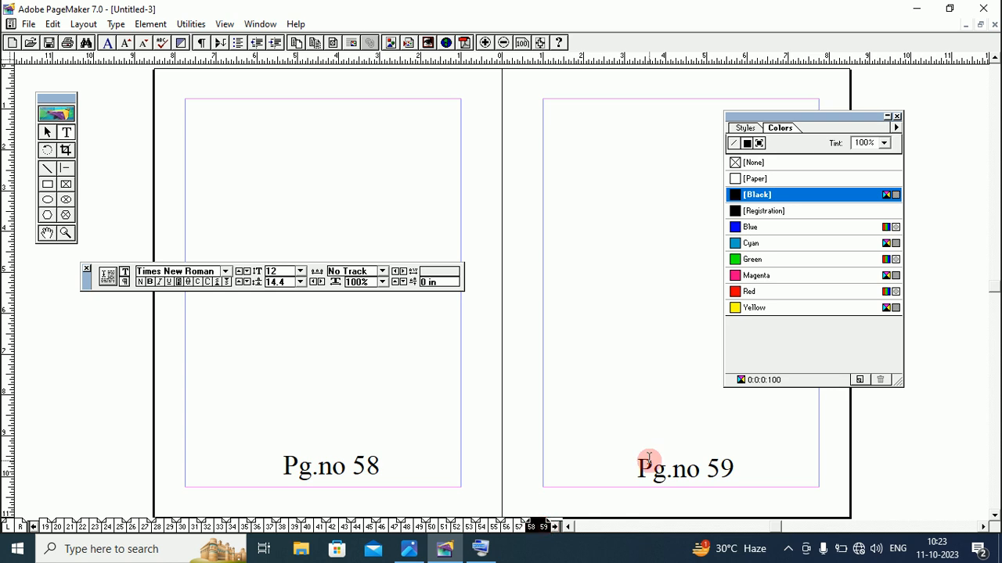
pyautogui.click(554, 529)
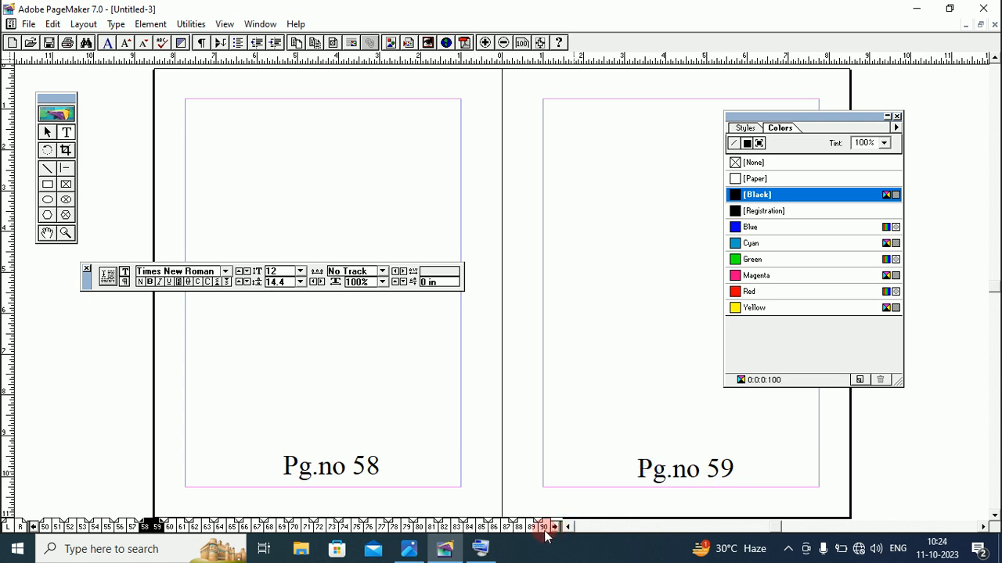
pyautogui.click(542, 527)
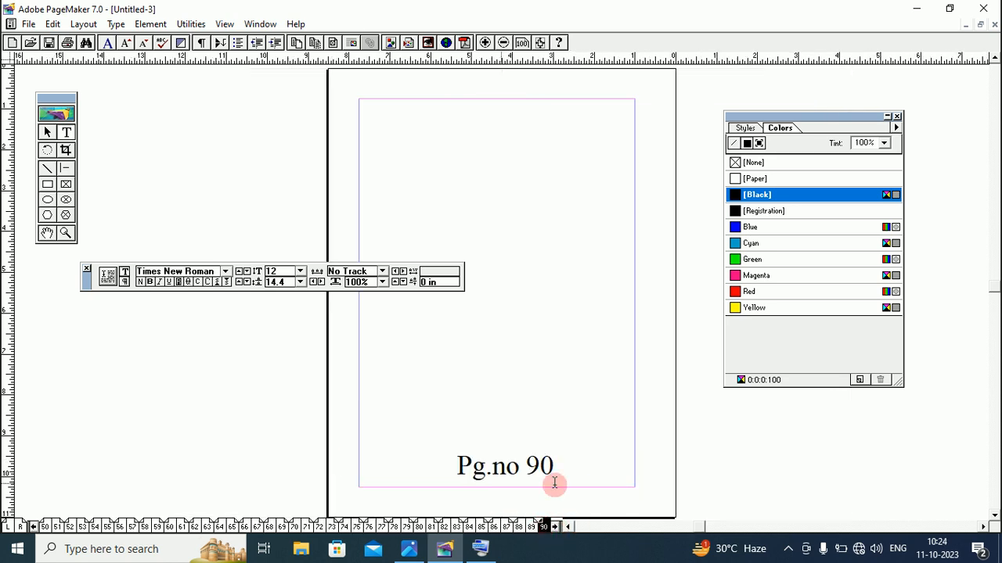
pyautogui.click(493, 528)
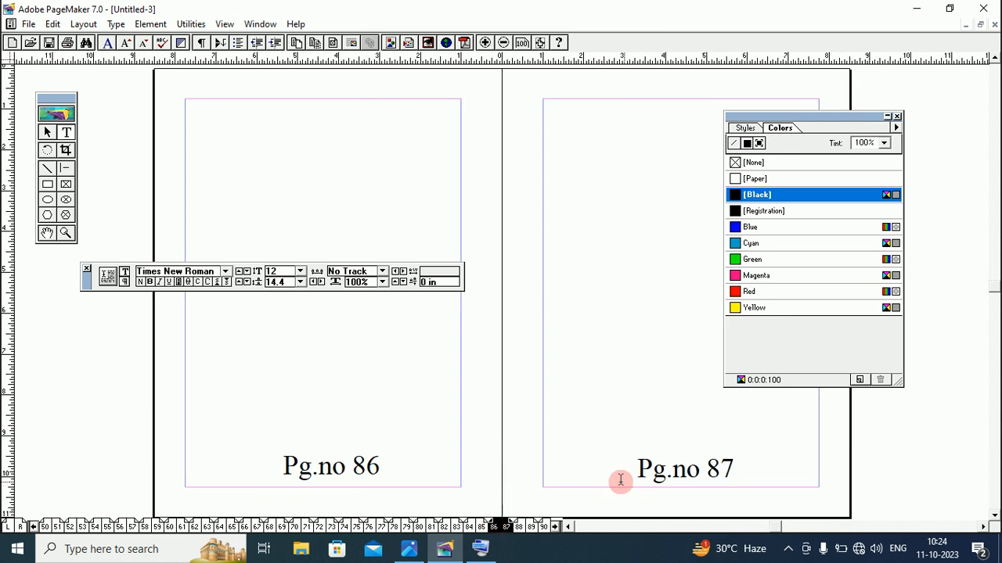
pyautogui.click(309, 526)
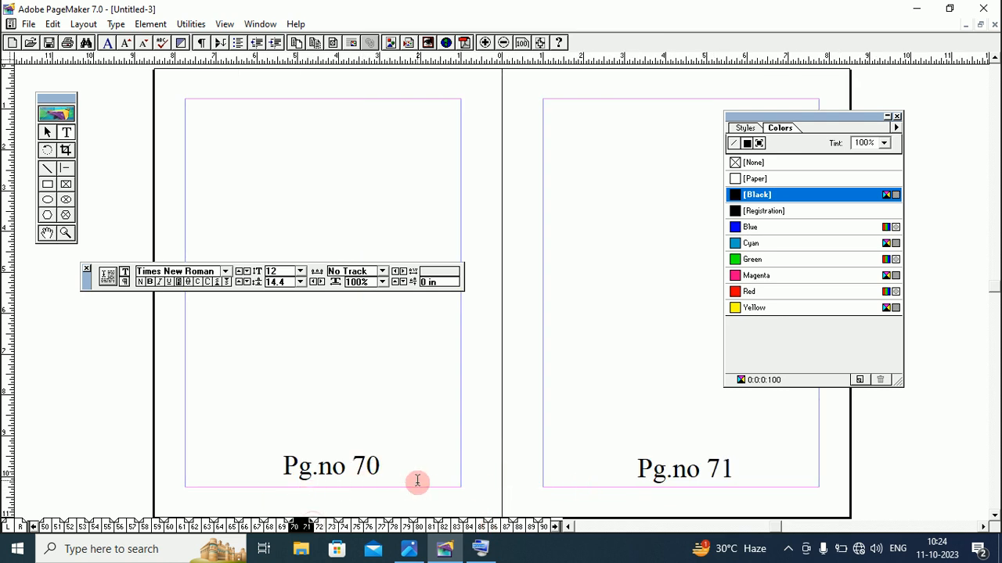
pyautogui.click(245, 525)
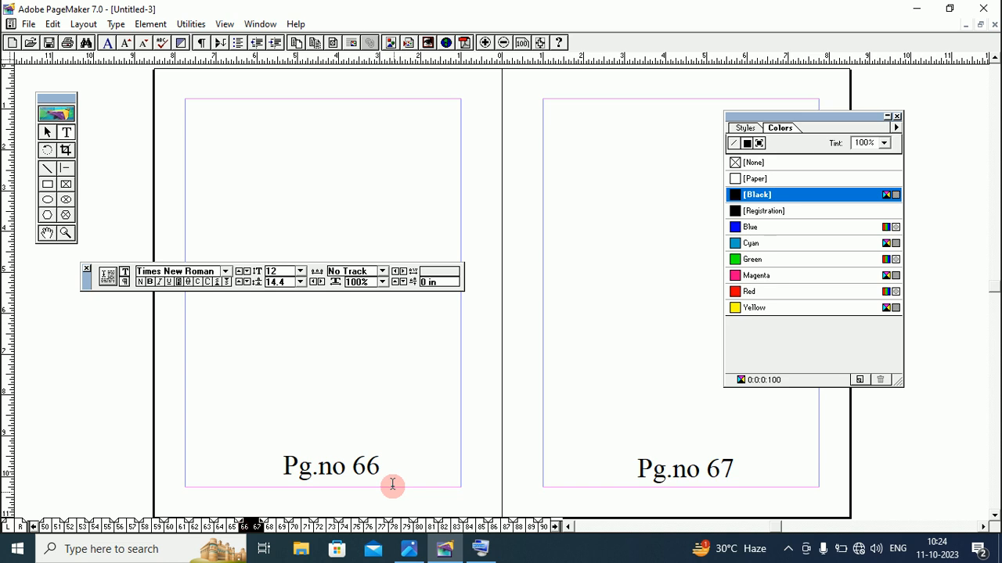